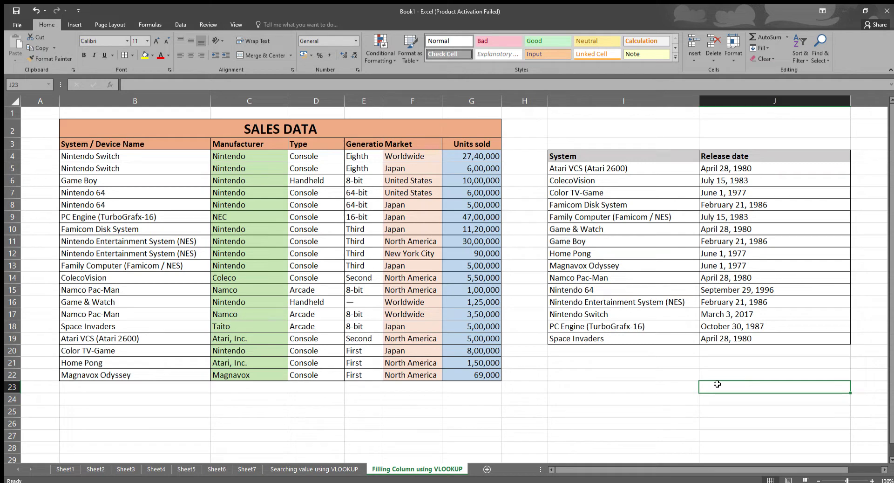
Step: Fit the width of the Generation column to its contents
double_click(383, 102)
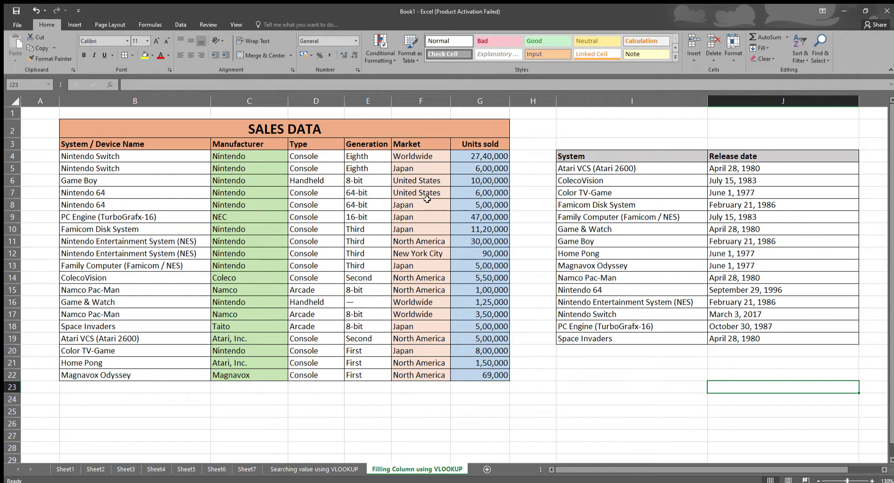
left_click_drag(339, 122, 347, 375)
left_click_drag(693, 157, 722, 341)
left_click(651, 163)
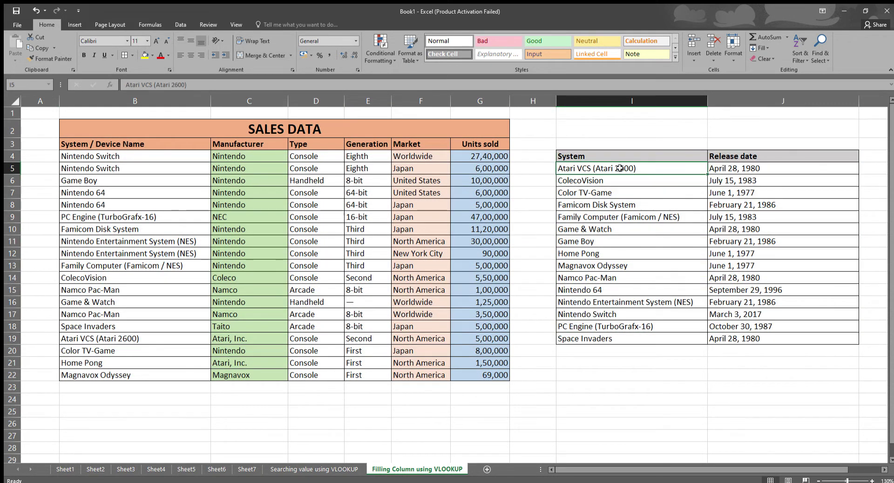
Step: Rename the System header of the release-date lookup table as System/Device Name
left_click(620, 159)
double_click(621, 157)
type("Device")
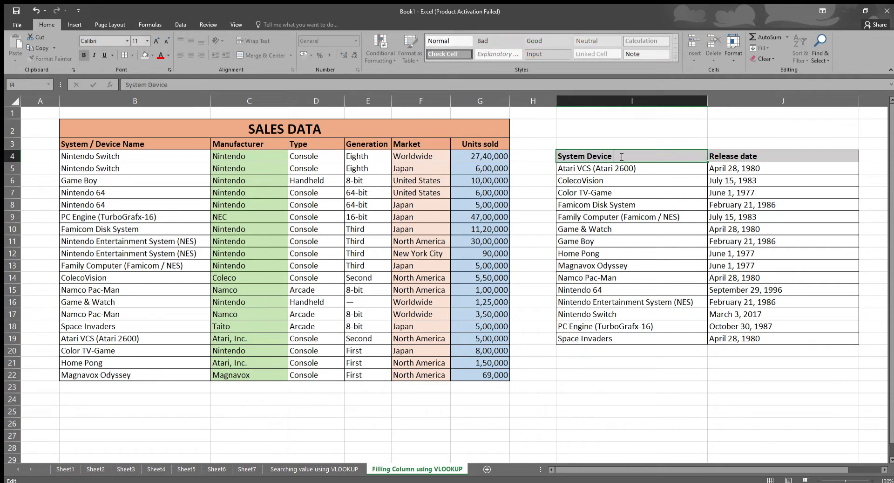
type(" Name")
key("ctrl+Left")
key("ctrl+Left")
key("BackSpace")
type("/")
key("Return")
key("Up")
key("Right")
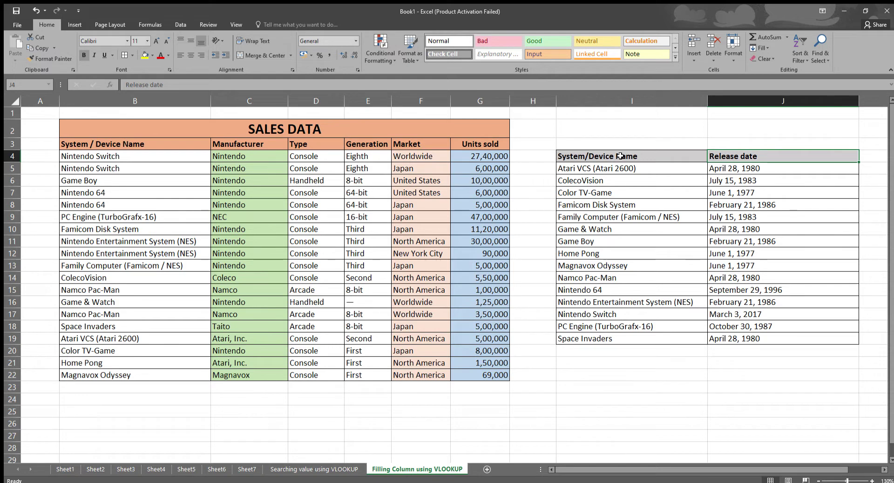
Step: Examine the entries of the release-date lookup table and the rows and columns of the SALES DATA table
left_click_drag(621, 168, 730, 330)
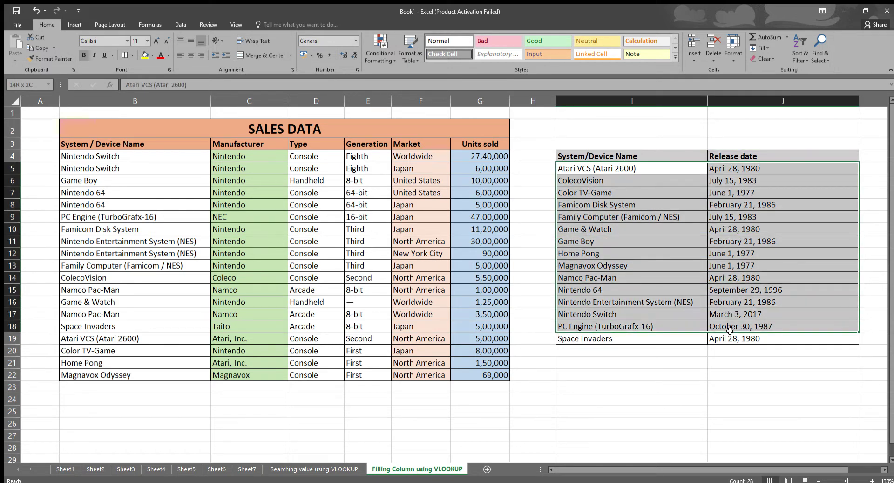
left_click(86, 146)
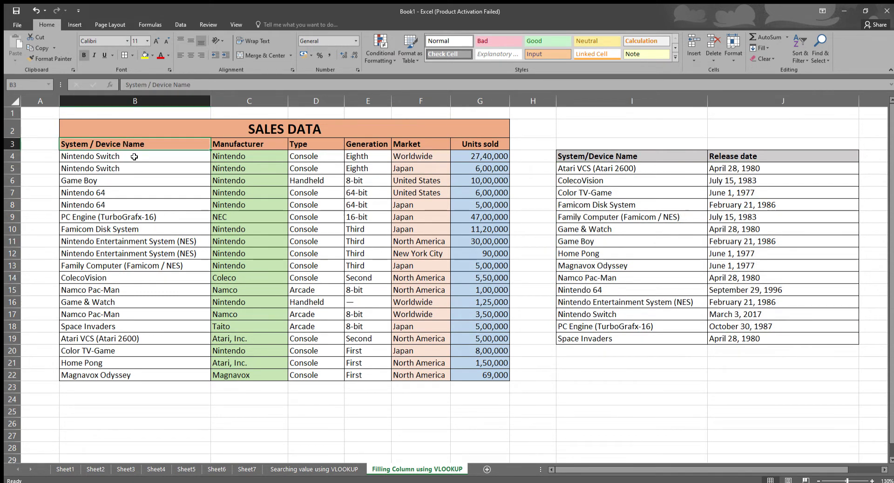
left_click_drag(134, 145, 467, 370)
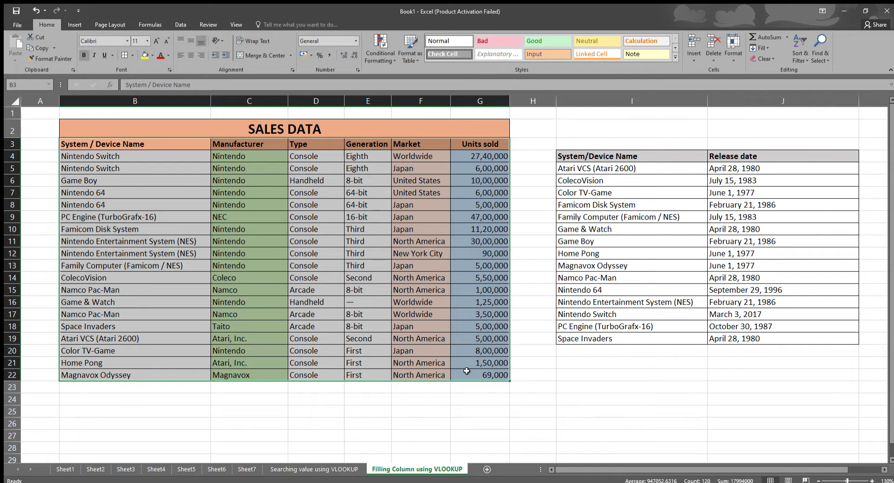
left_click(250, 168)
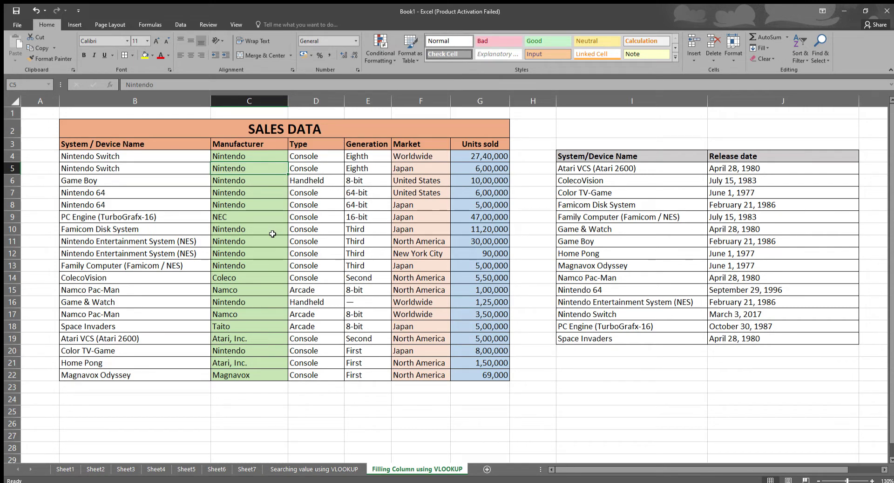
left_click_drag(155, 144, 475, 343)
left_click(419, 266)
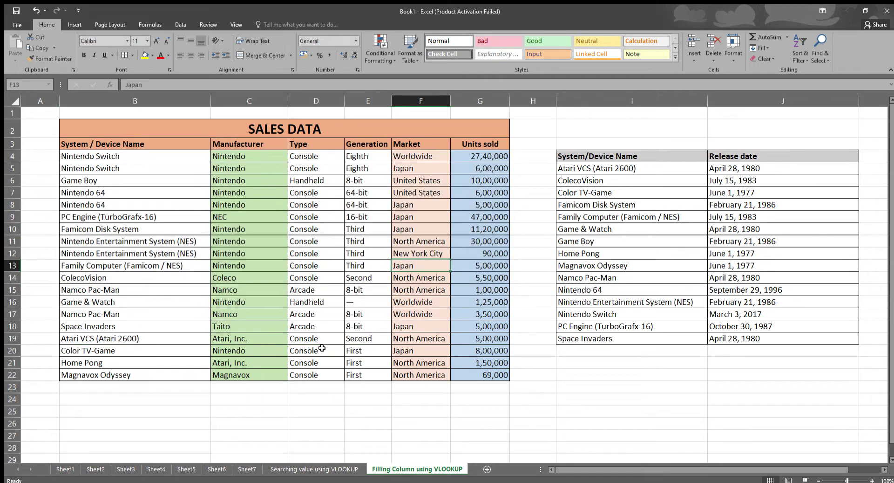
scroll(309, 368, "down", 2)
scroll(309, 369, "down", 1)
left_click_drag(312, 321, 375, 376)
scroll(375, 377, "up", 3)
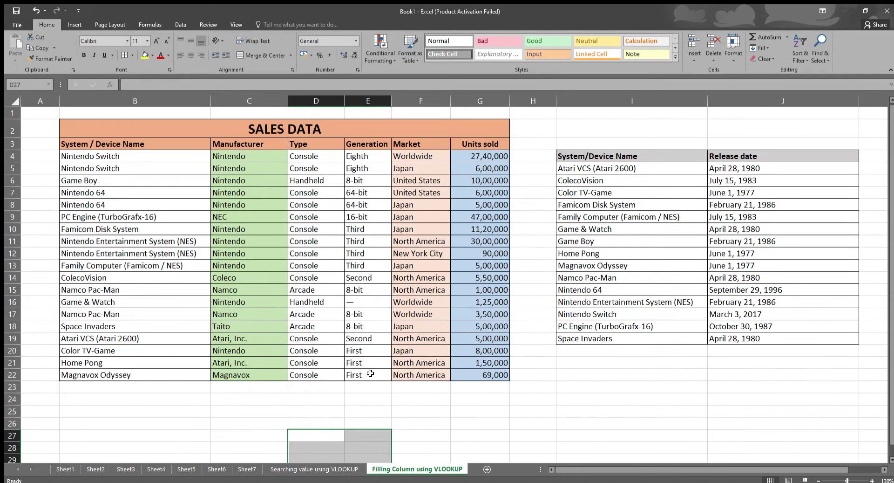
left_click_drag(176, 144, 477, 360)
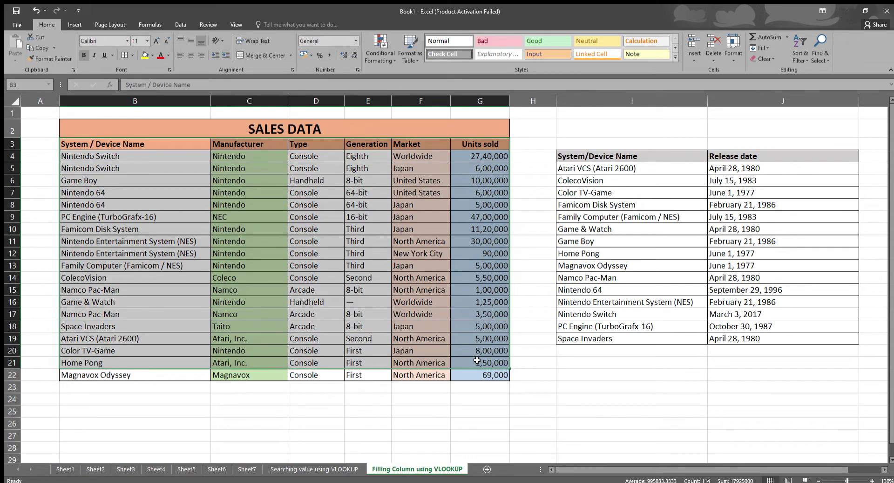
left_click(263, 204)
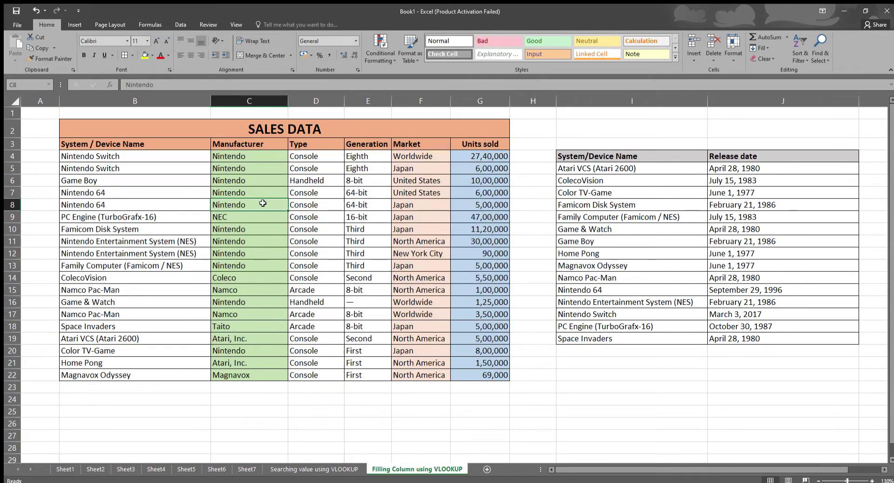
Step: Insert an empty column before Manufacturer in the SALES DATA table and narrow it
left_click(246, 145)
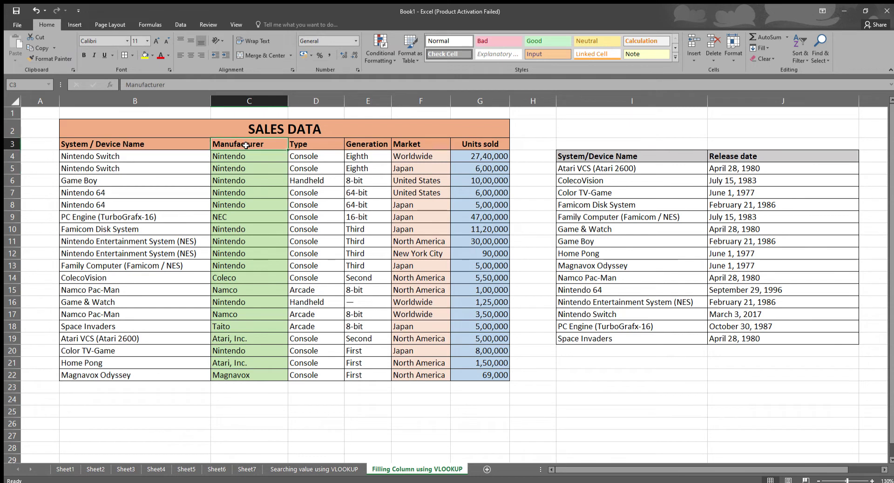
left_click(249, 105)
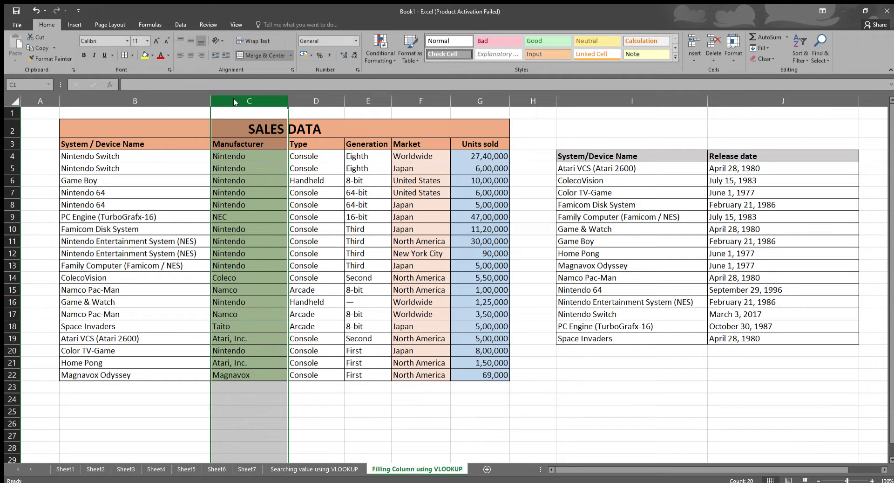
key("ctrl+shift+plus")
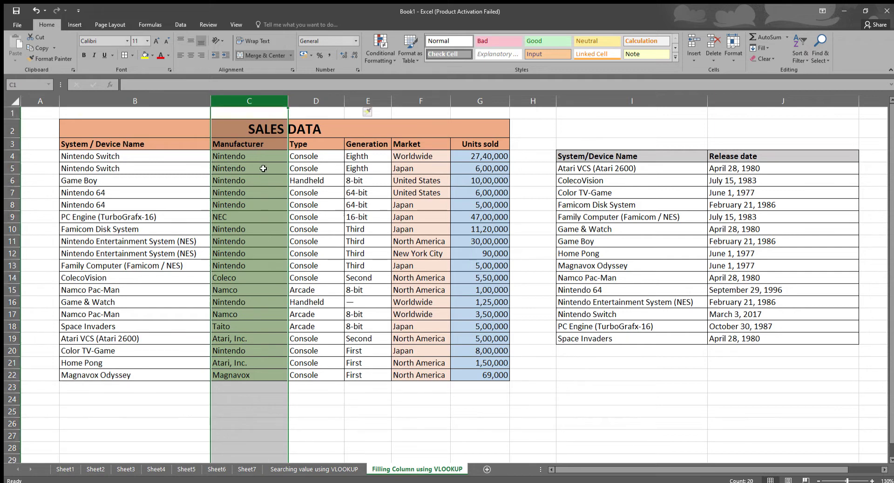
left_click(281, 181)
left_click_drag(284, 144, 295, 374)
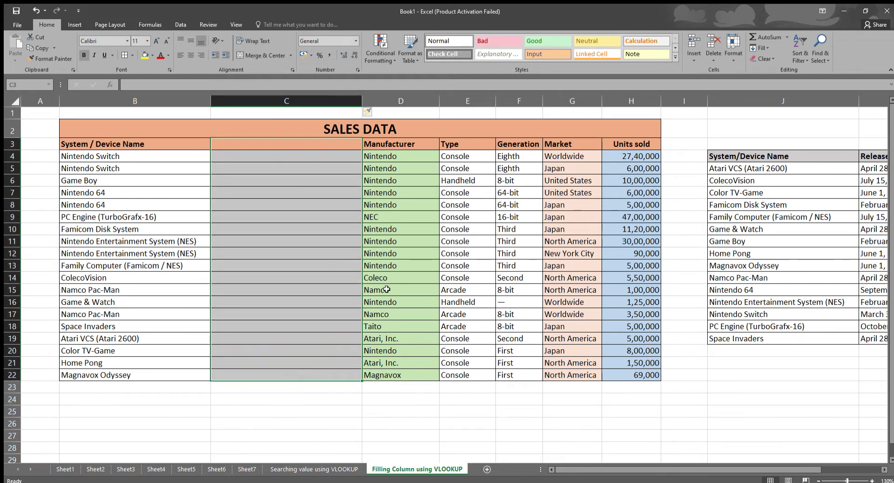
left_click_drag(361, 101, 307, 102)
Step: Enter Release Date as the header of the new column in cell C3
left_click(264, 144)
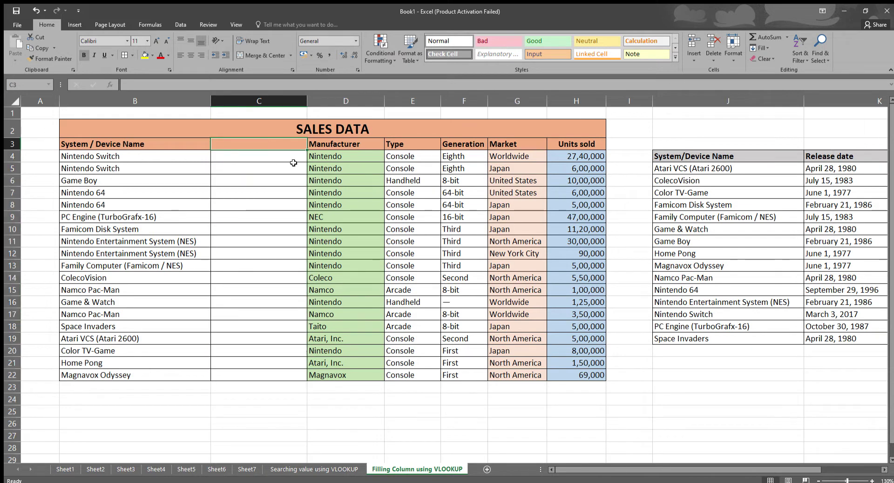
type("Release Date")
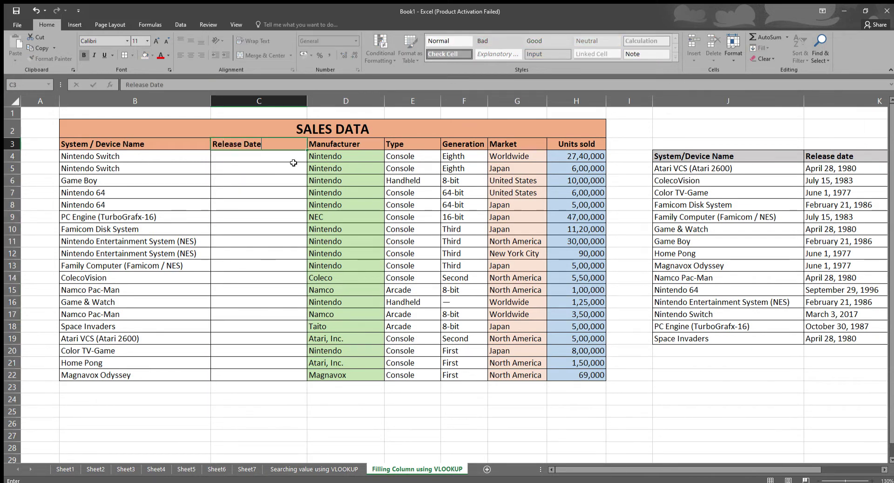
key("Return")
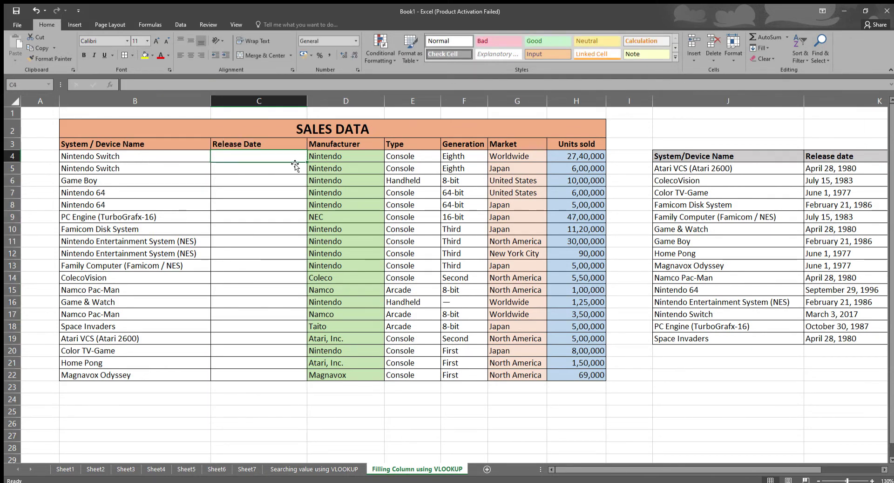
left_click_drag(827, 169, 829, 338)
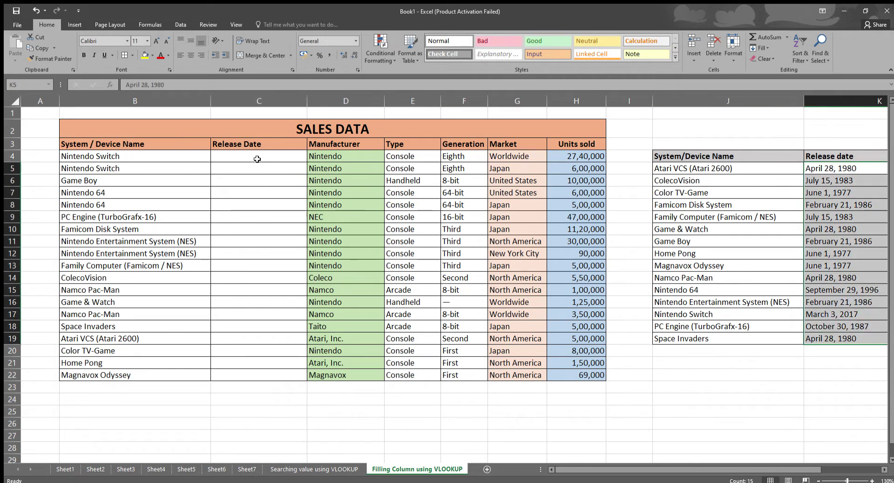
left_click_drag(256, 159, 256, 375)
left_click(111, 157)
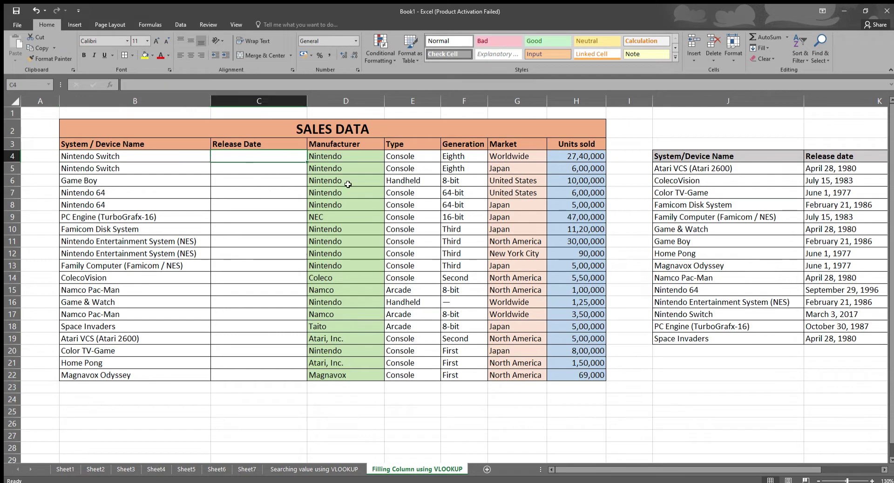
left_click(714, 316)
left_click_drag(746, 317, 834, 317)
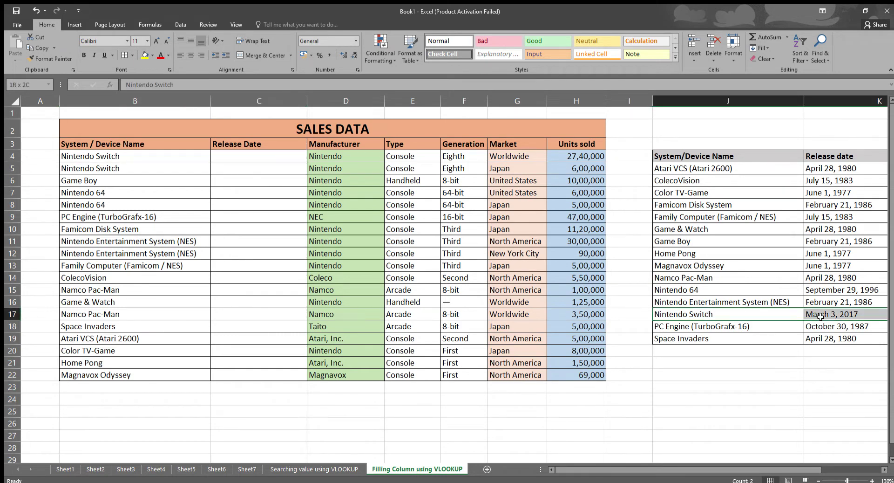
Step: Start a VLOOKUP formula in cell C4 with B4 as the lookup value
left_click(246, 160)
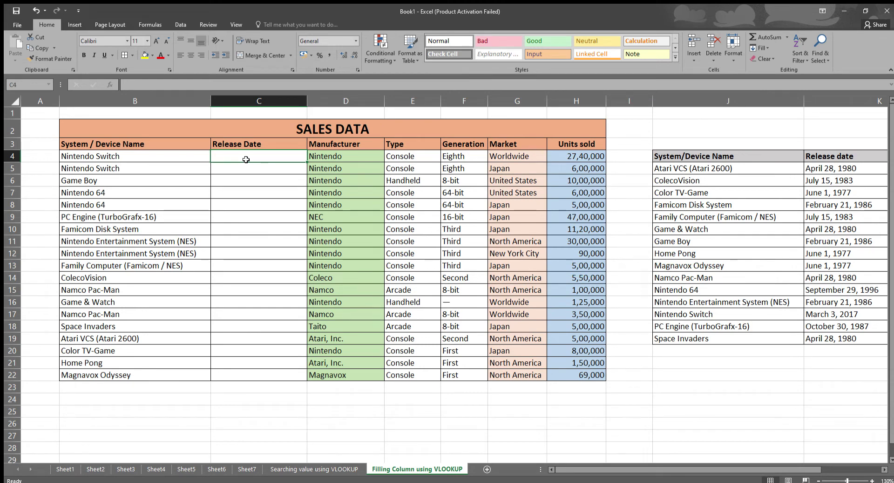
type("=")
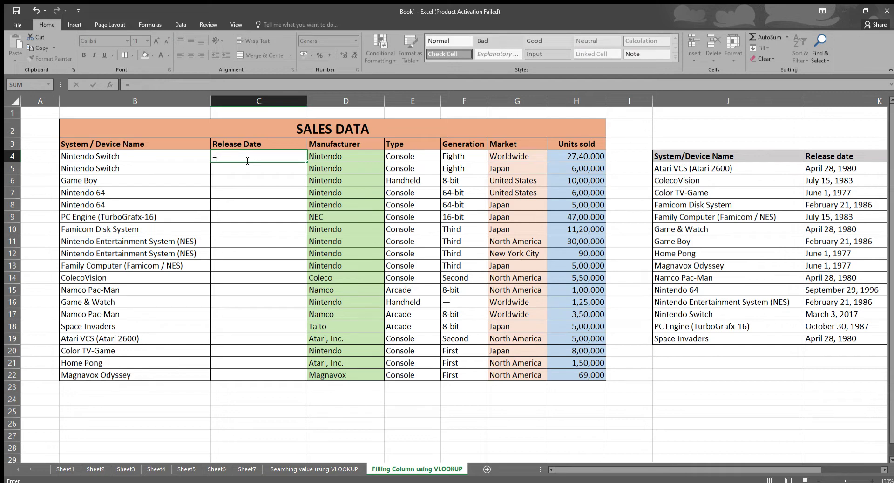
type("VL")
key("Tab")
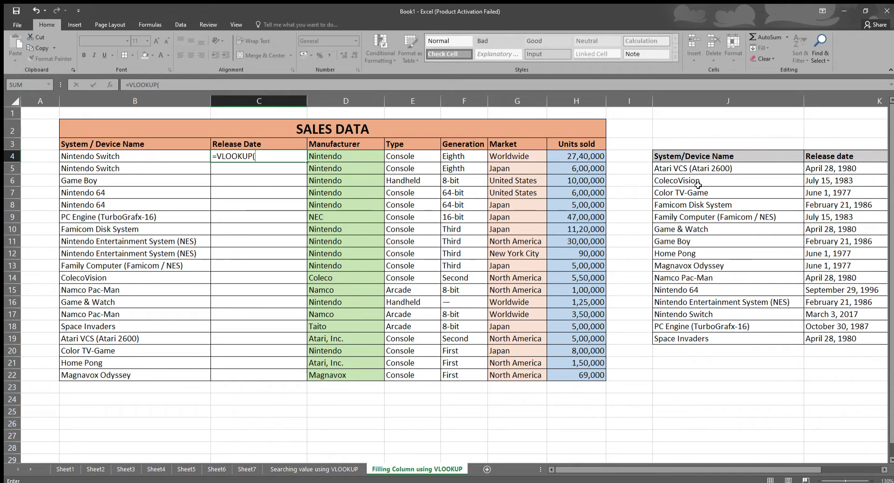
left_click(135, 156)
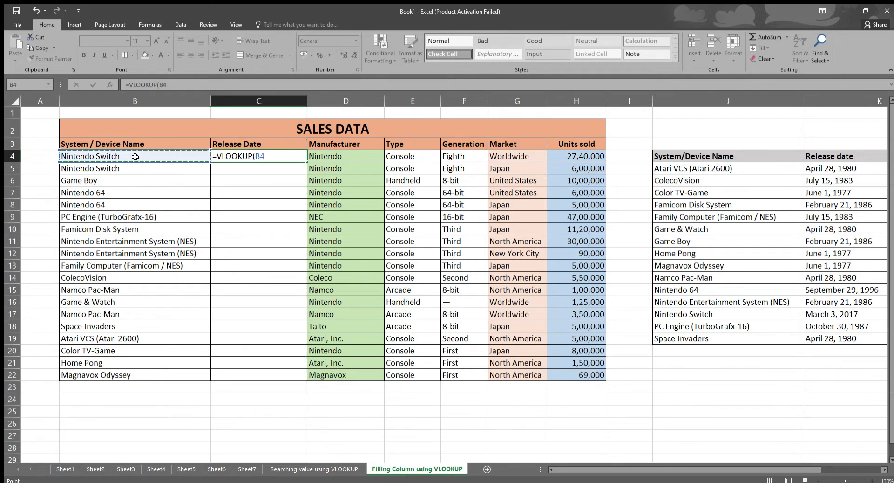
type(",")
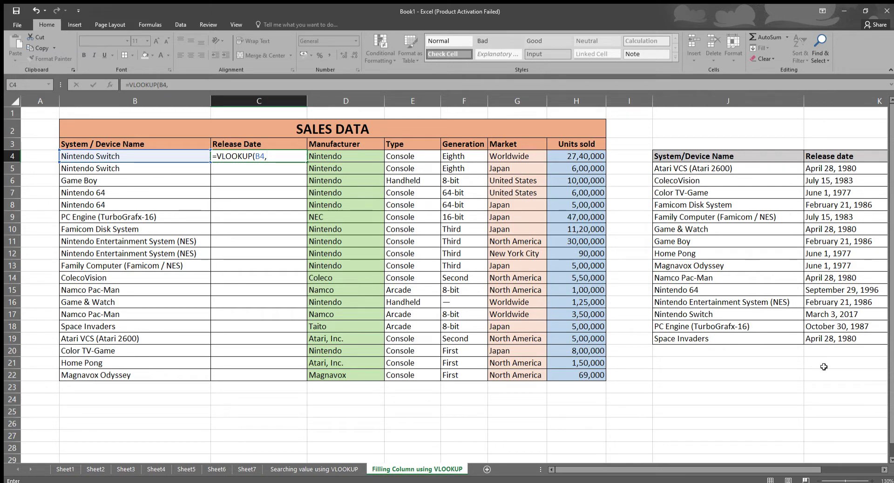
Step: Add the release-date lookup table, range J4:K19, as the table array of the VLOOKUP formula
left_click(884, 470)
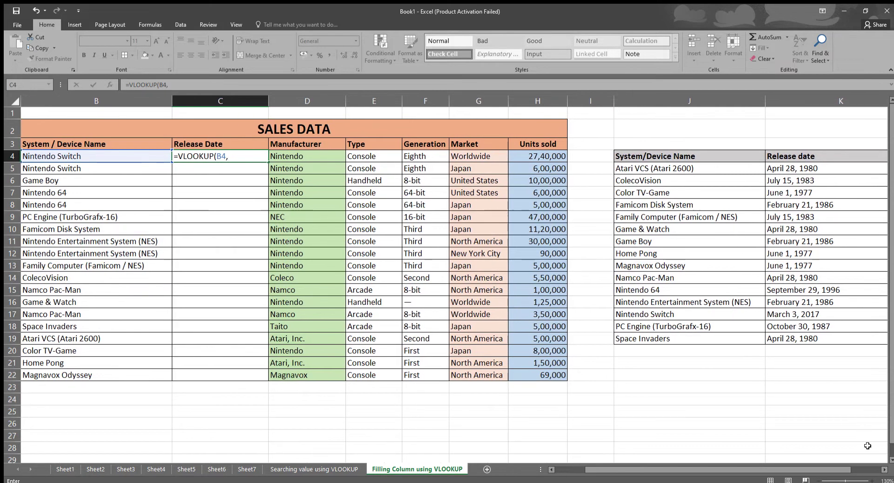
left_click(884, 469)
left_click_drag(544, 164, 690, 339)
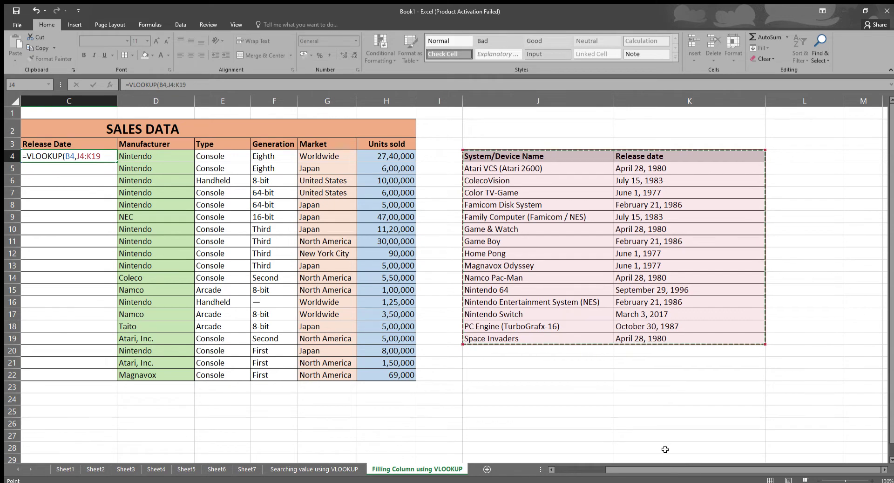
left_click_drag(660, 470, 580, 468)
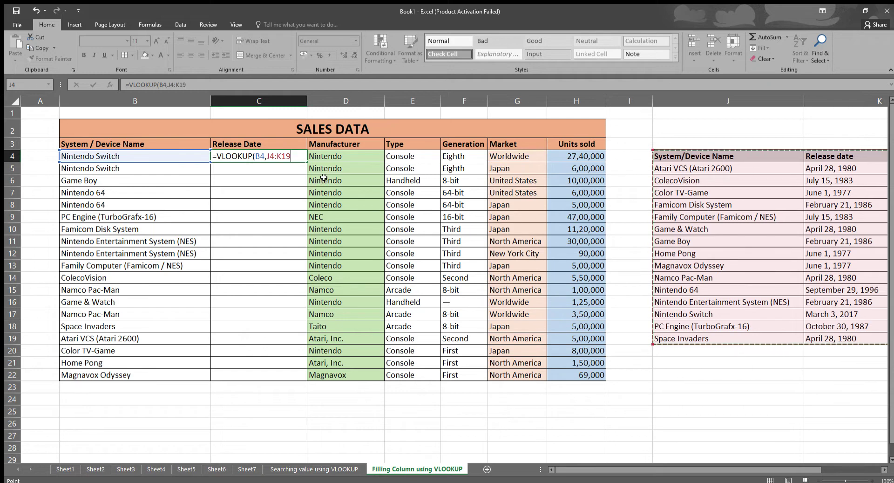
type(",")
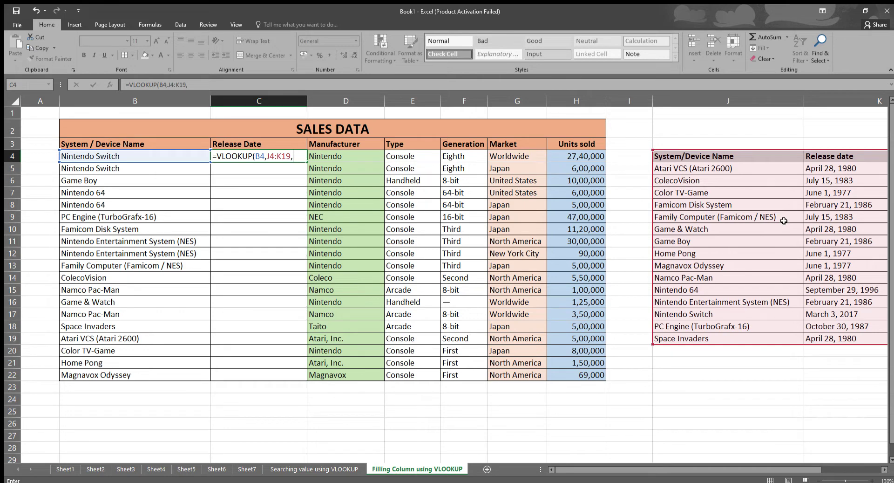
Step: Complete the VLOOKUP formula in C4 with column index 2 and TRUE as the match type
left_click(885, 469)
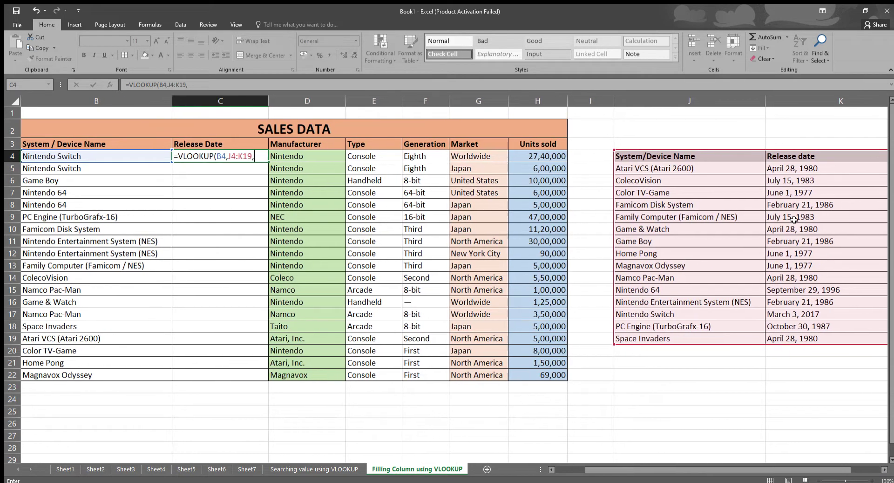
left_click(884, 470)
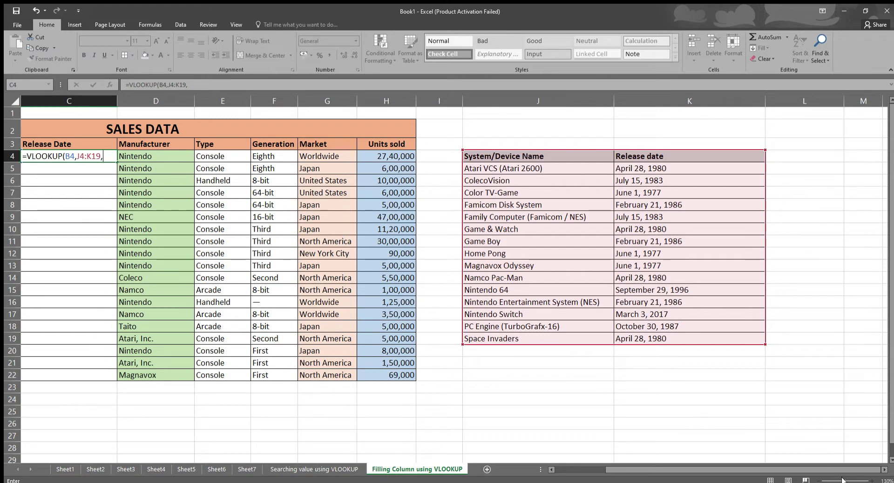
left_click_drag(616, 469, 609, 469)
left_click_drag(648, 473, 597, 473)
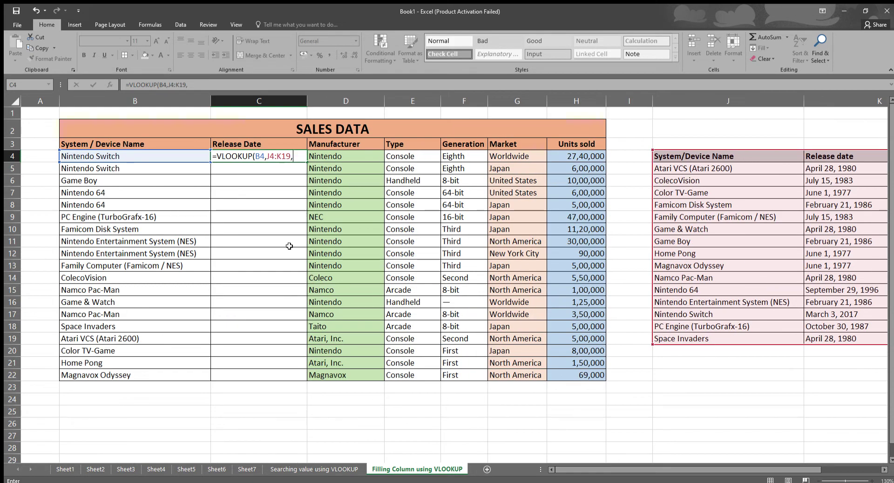
type("2")
type(",TRUE")
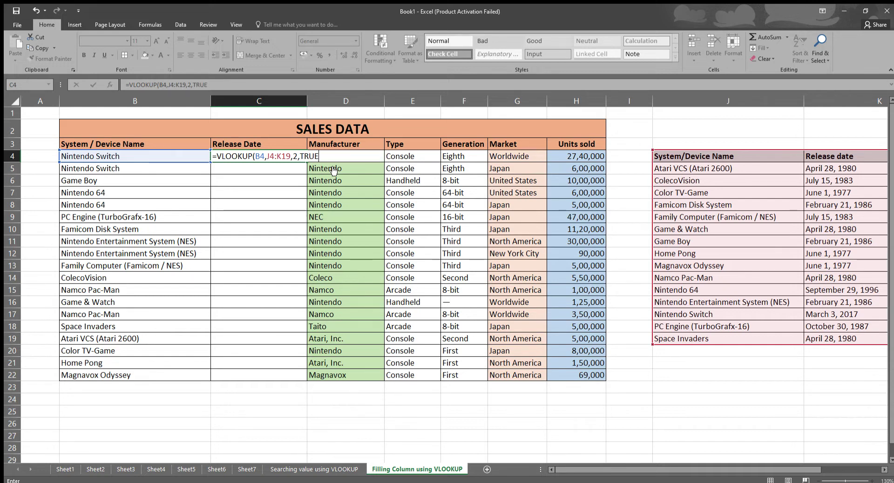
key("ctrl+Return")
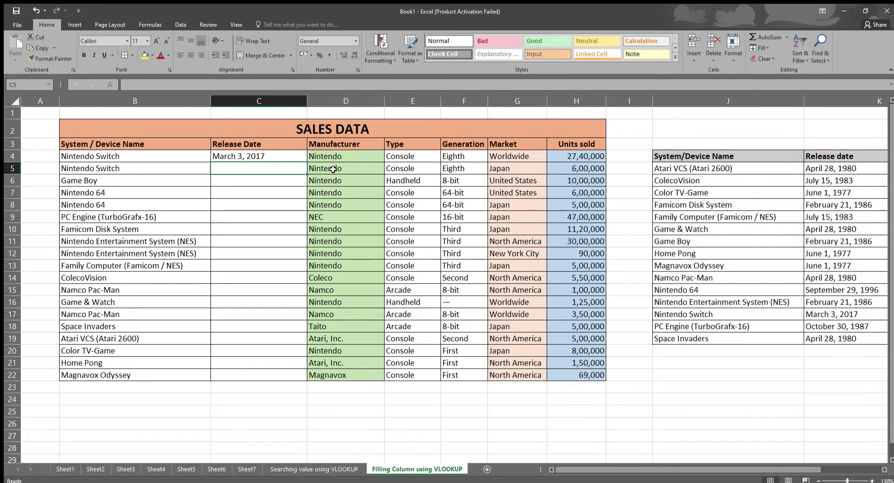
Step: Narrow column J of the lookup table and check the Nintendo Switch entry in J17:K17
left_click(118, 159)
left_click(697, 316)
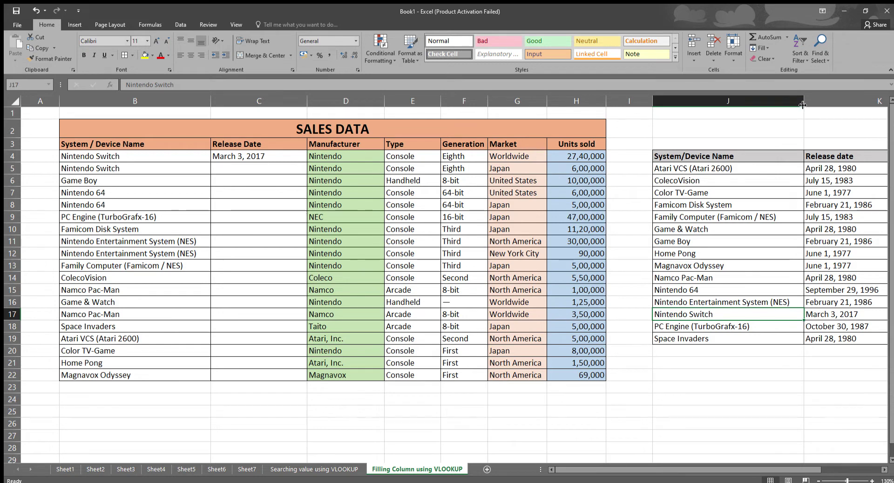
left_click_drag(804, 101, 771, 101)
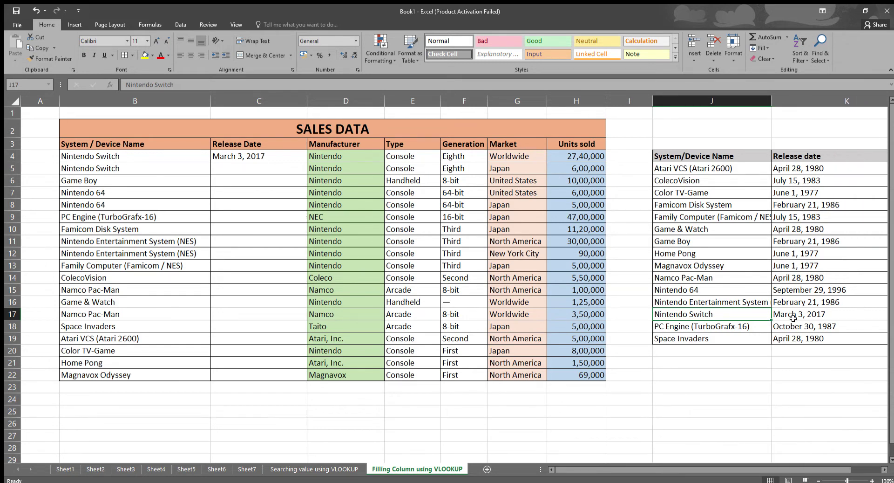
left_click_drag(764, 316, 801, 315)
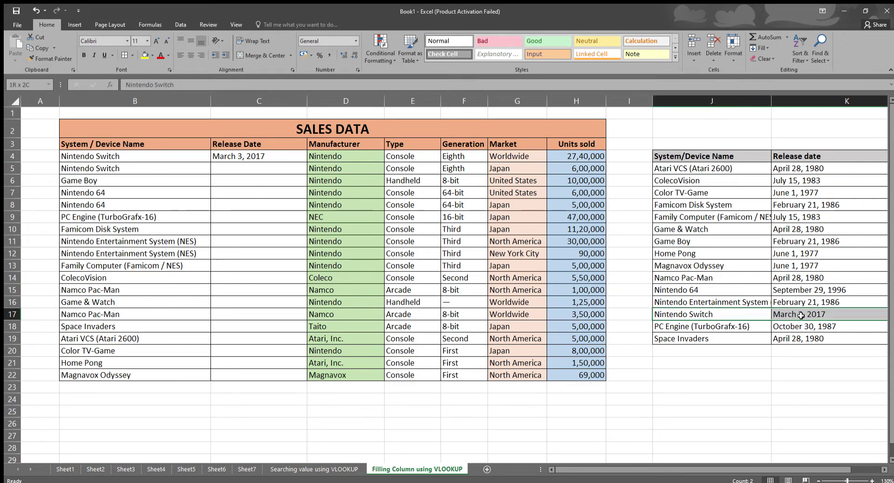
scroll(711, 401, "down", 1)
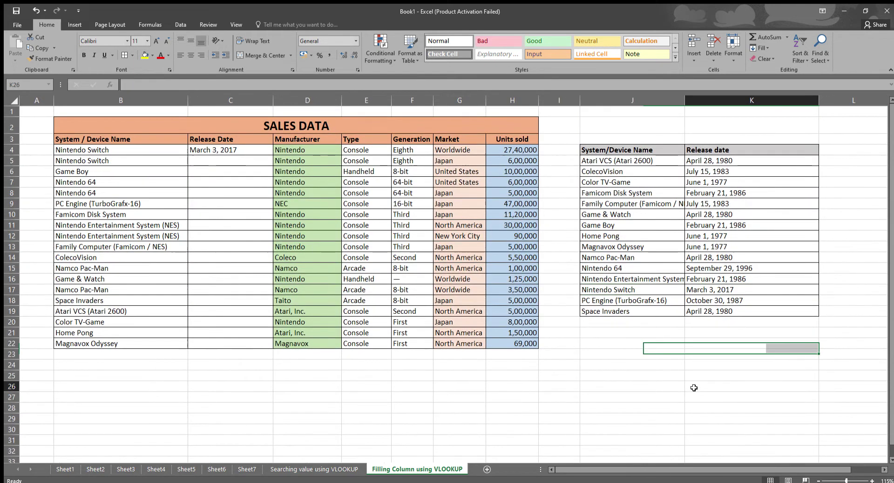
left_click_drag(643, 290, 717, 290)
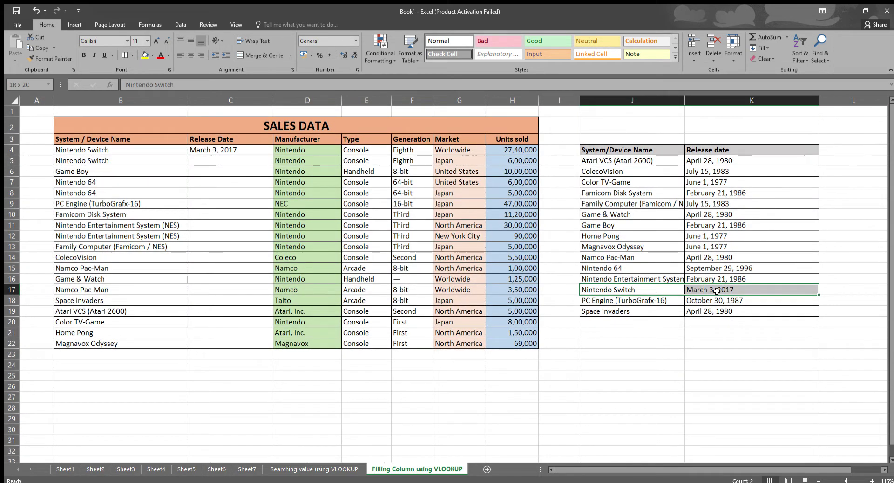
Step: Fill the VLOOKUP formula with relative references from C4 down to C22
left_click(202, 150)
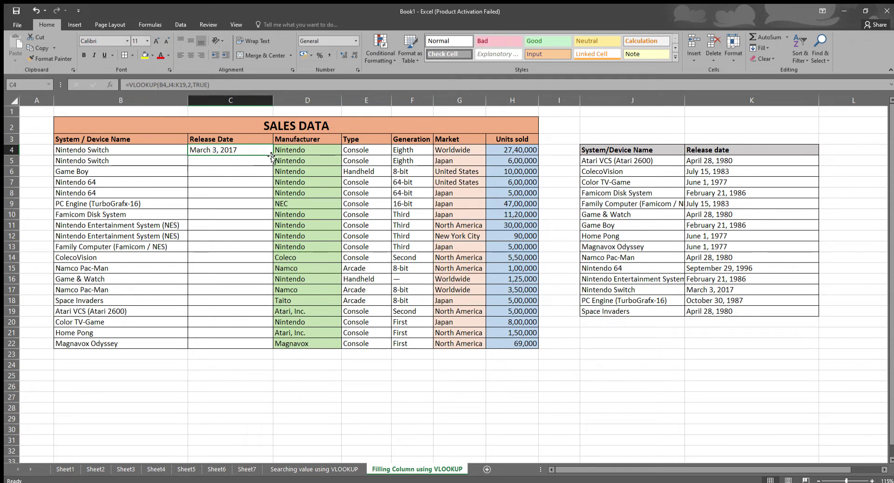
mouse_move(232, 160)
left_mouse_down()
mouse_move(233, 348)
mouse_move(248, 133)
mouse_move(240, 148)
mouse_move(277, 167)
mouse_move(282, 352)
left_mouse_up()
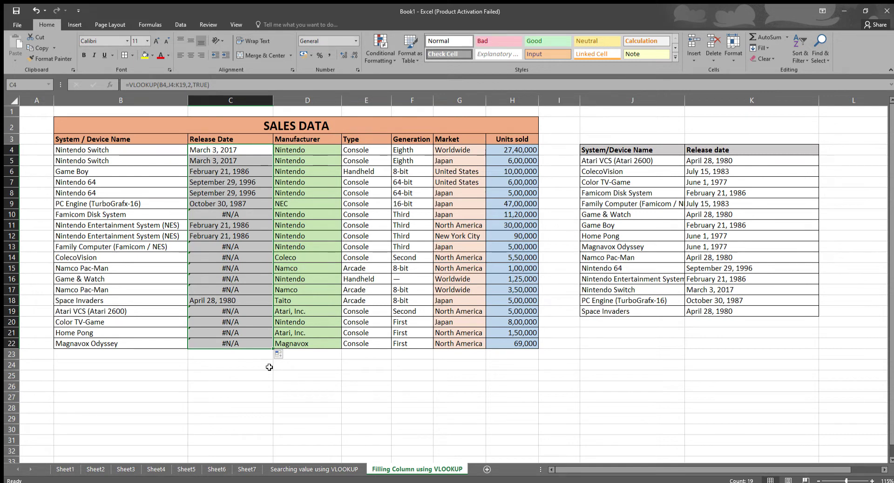
Step: Inspect the copied VLOOKUP formulas in cells C10, C13, C14 and C15, checking which table range they reference
left_click(230, 215)
left_click(226, 247)
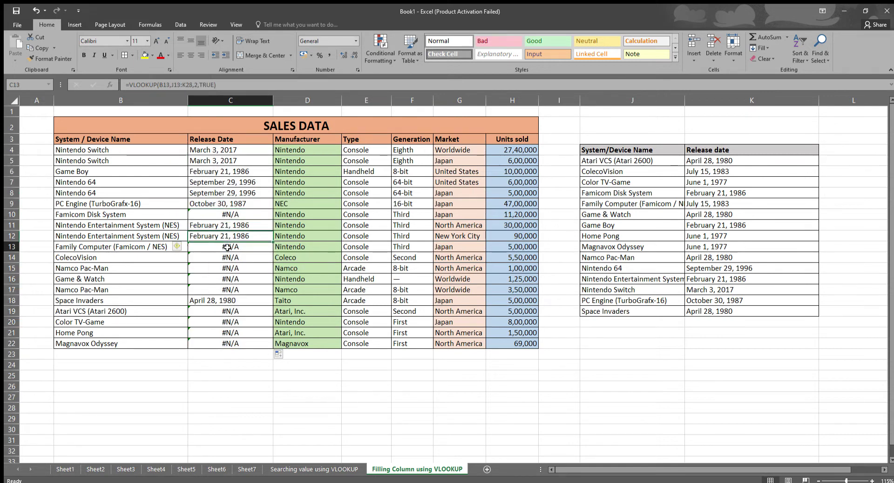
left_click(227, 259)
left_click(226, 269)
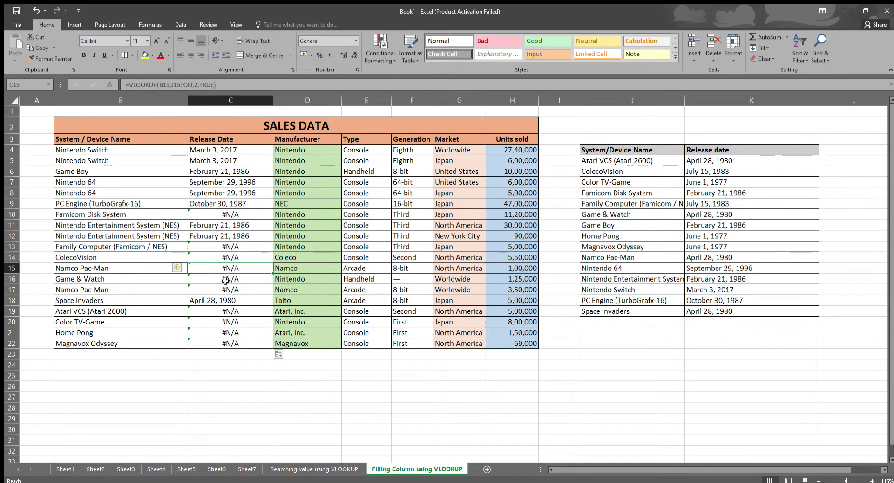
left_click(225, 249)
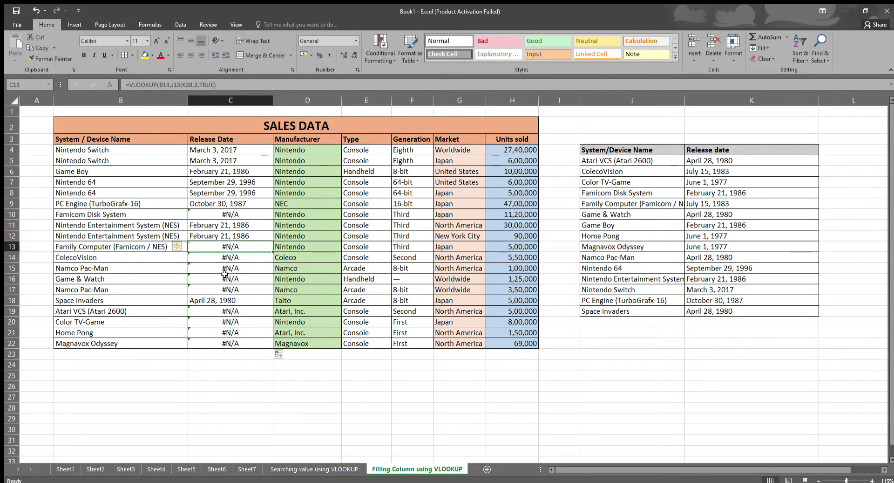
left_click(228, 215)
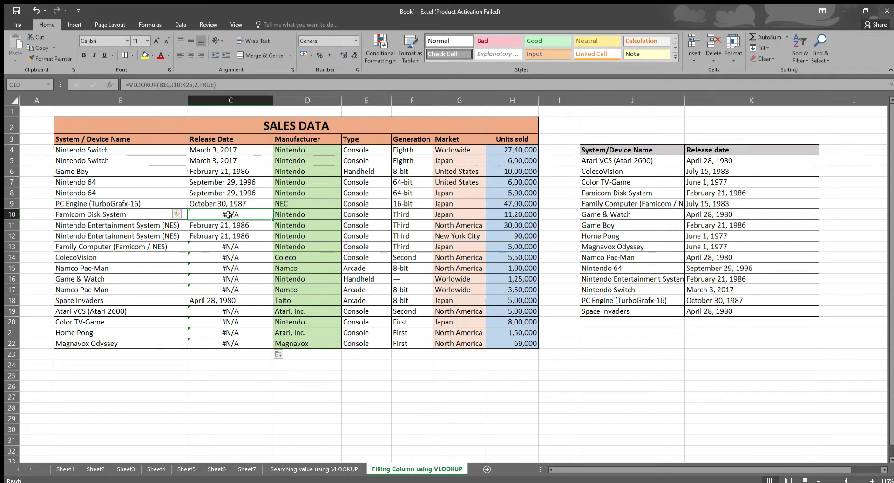
double_click(228, 214)
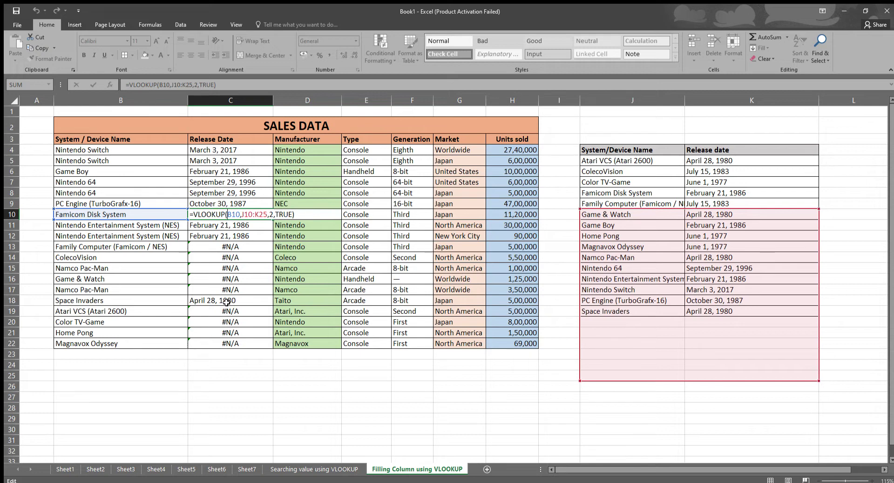
key("ctrl+Return")
Step: Compare the table array in C4's formula and the lookup table's extent with the table array used in C10
left_click(212, 150)
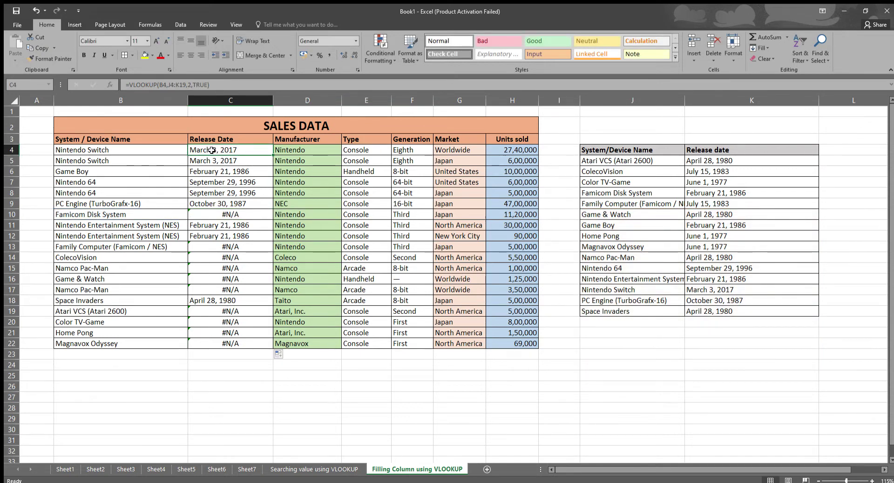
double_click(211, 149)
left_click_drag(238, 150, 259, 152)
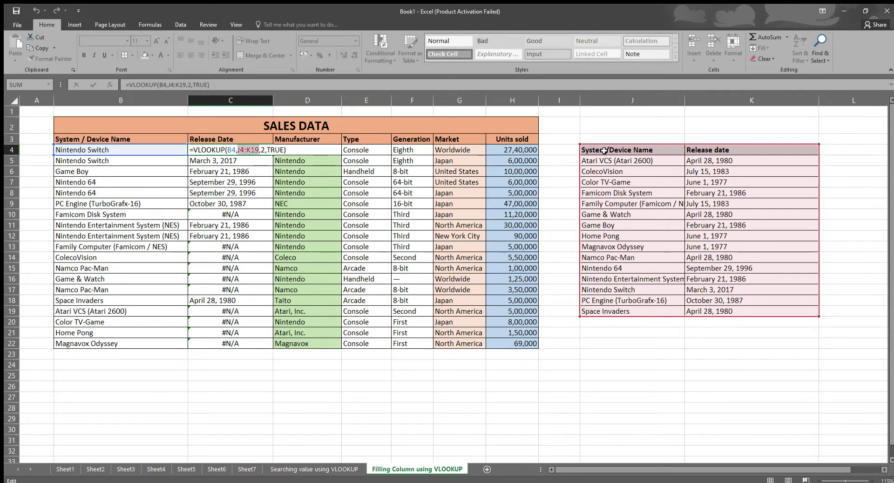
key("Return")
left_click_drag(604, 149, 760, 310)
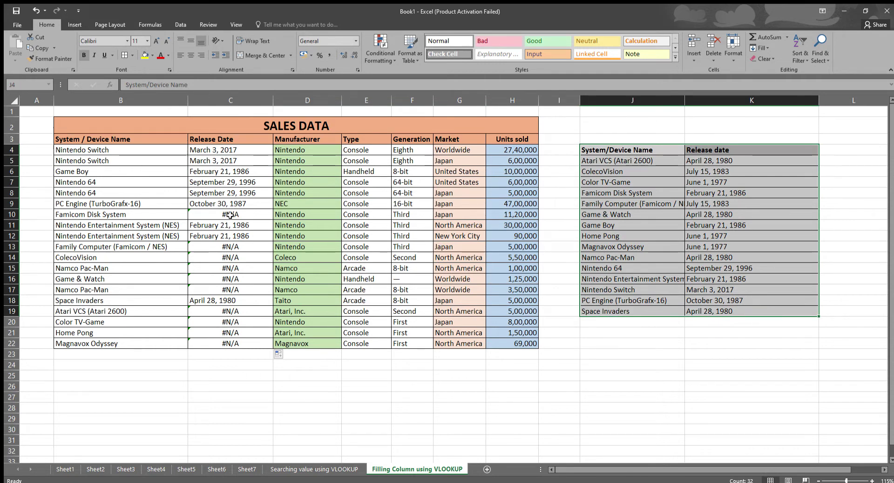
double_click(230, 214)
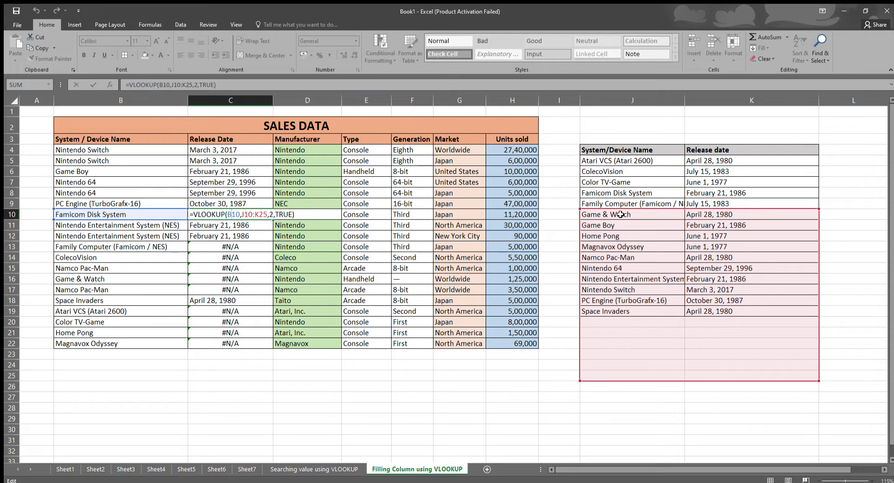
key("ctrl+Return")
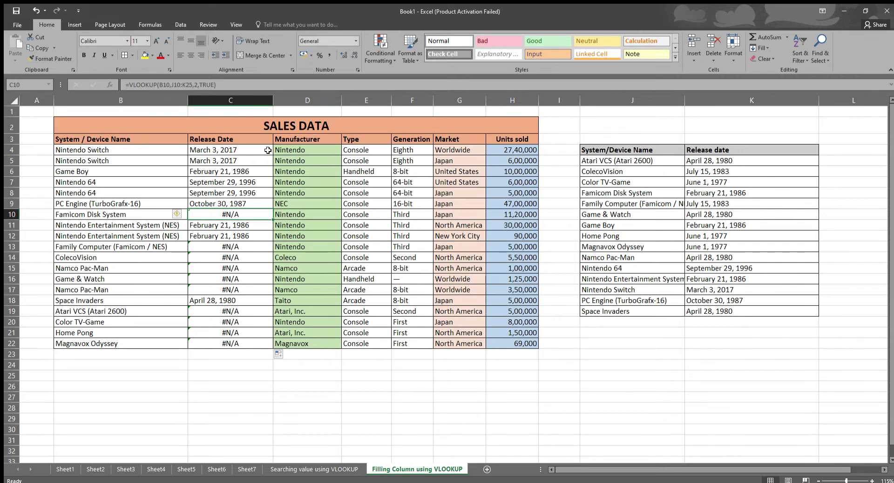
Step: Clear the copied formulas from cells C5 to C22, keeping the one in C4
left_click(239, 151)
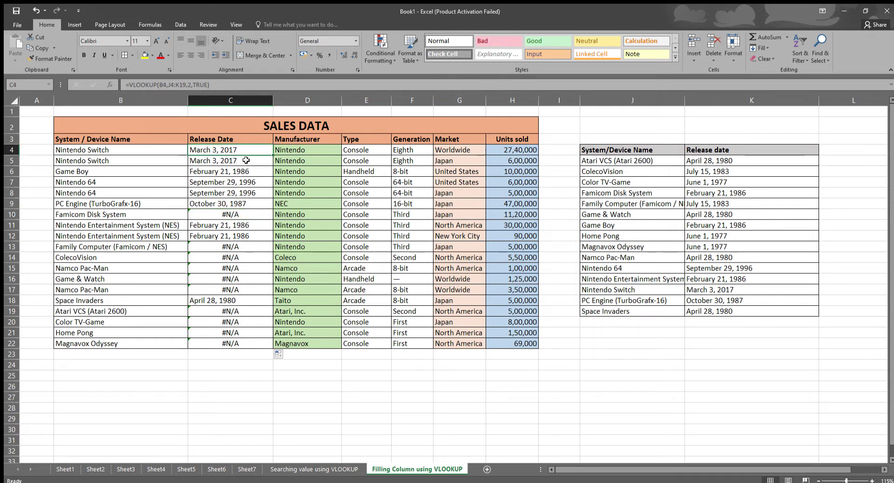
left_click_drag(246, 163, 235, 344)
key("Delete")
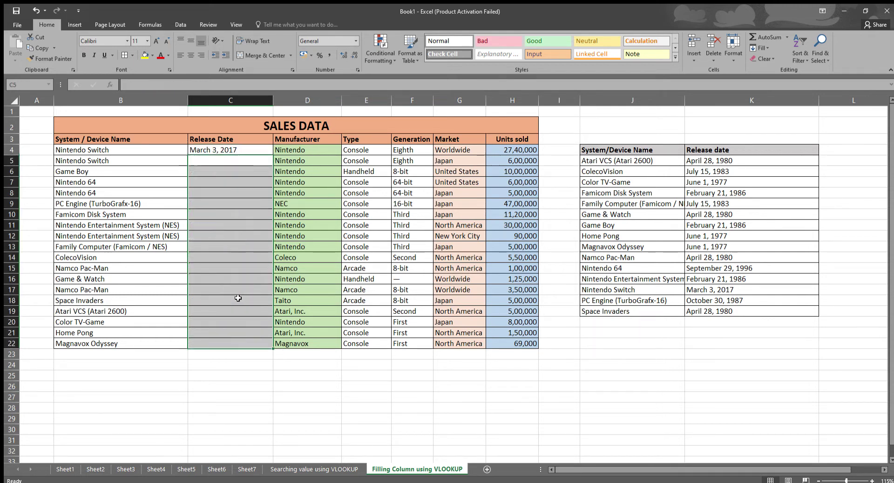
Step: Make the table array in C4's VLOOKUP formula absolute as $J$4:$K$19
left_click(237, 151)
double_click(244, 150)
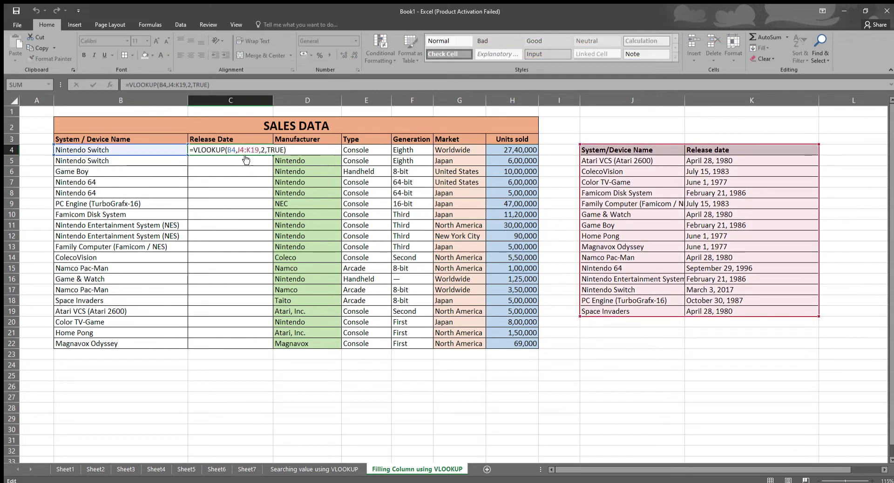
left_click(239, 150)
left_click_drag(237, 151, 259, 151)
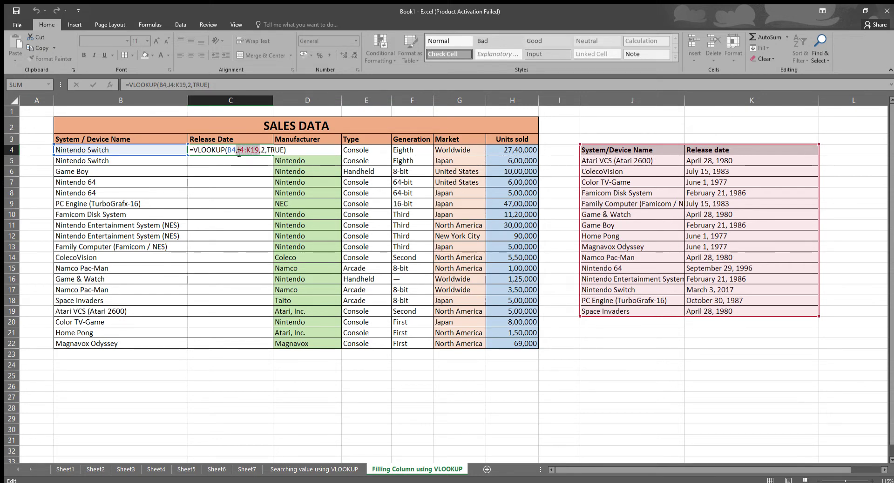
left_click_drag(238, 150, 261, 152)
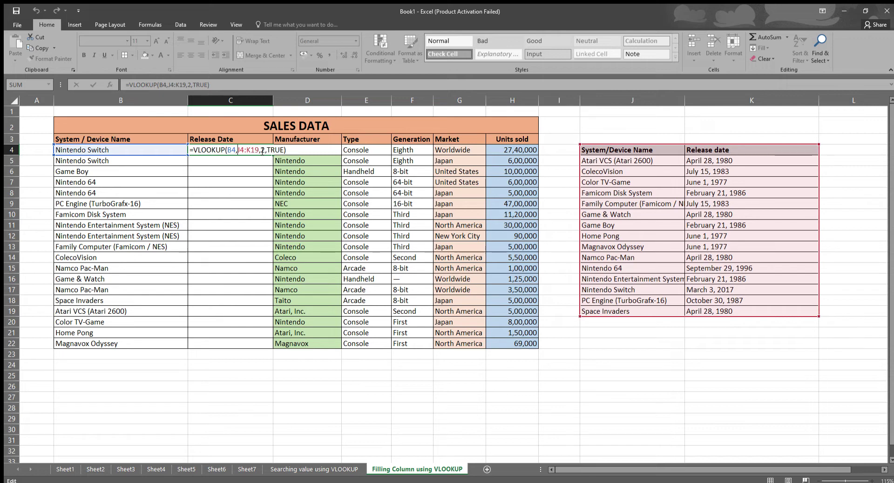
type("$")
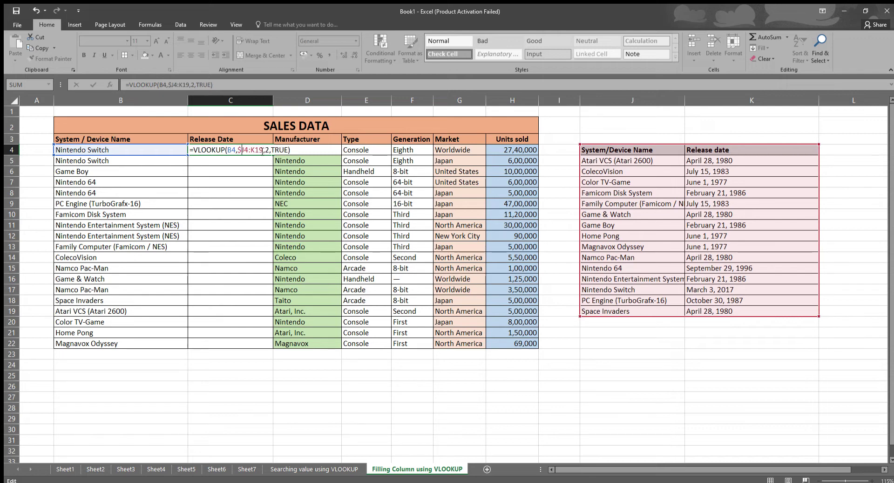
key("Right")
type("$")
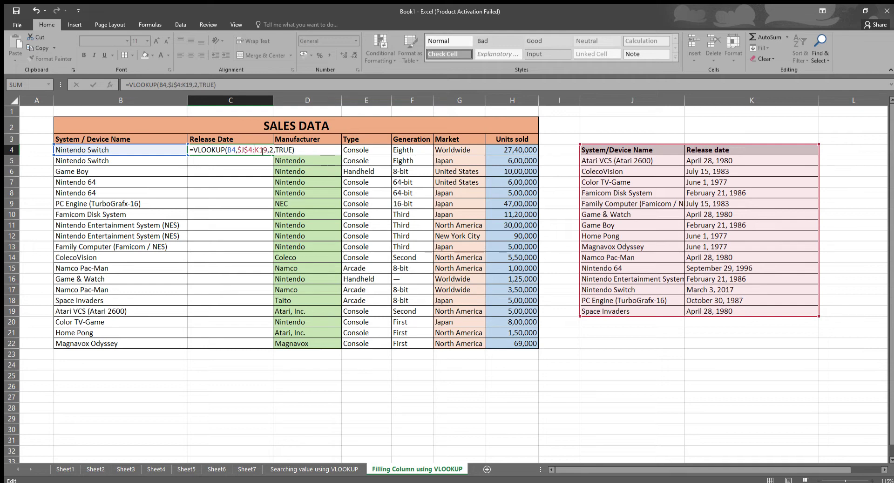
key("Right")
key("Right")
type("$")
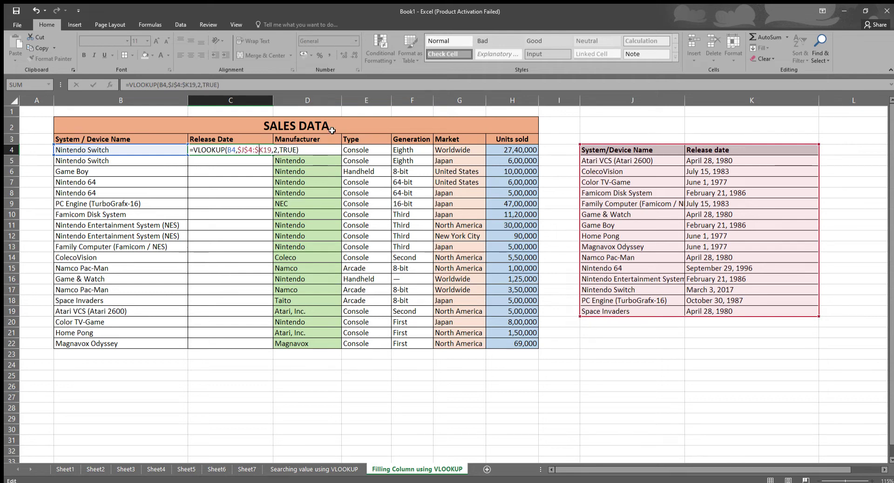
key("Right")
type("$")
key("Return")
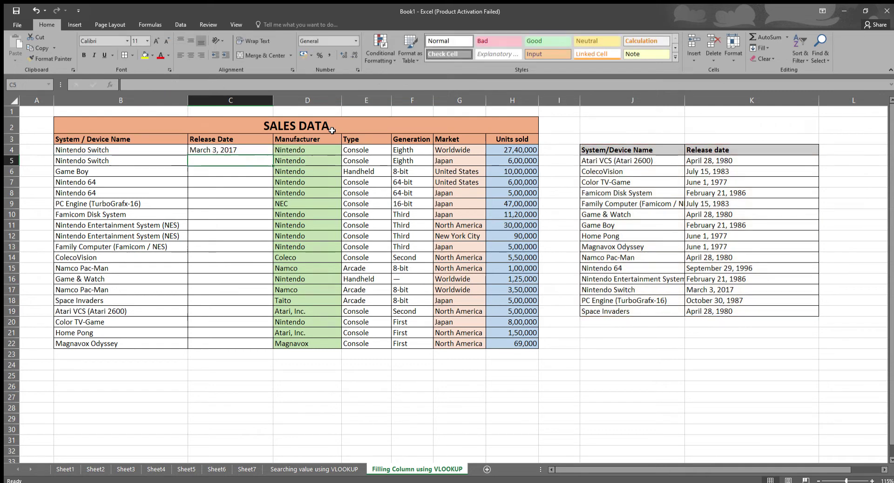
Step: Fill the Release Date column down to C22 with C4's formula using the locked table array
left_click(255, 154)
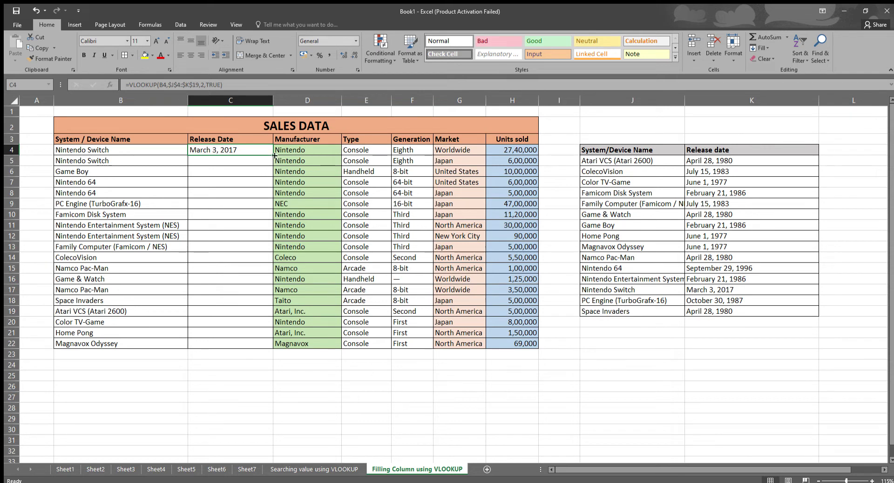
left_click_drag(273, 155, 285, 354)
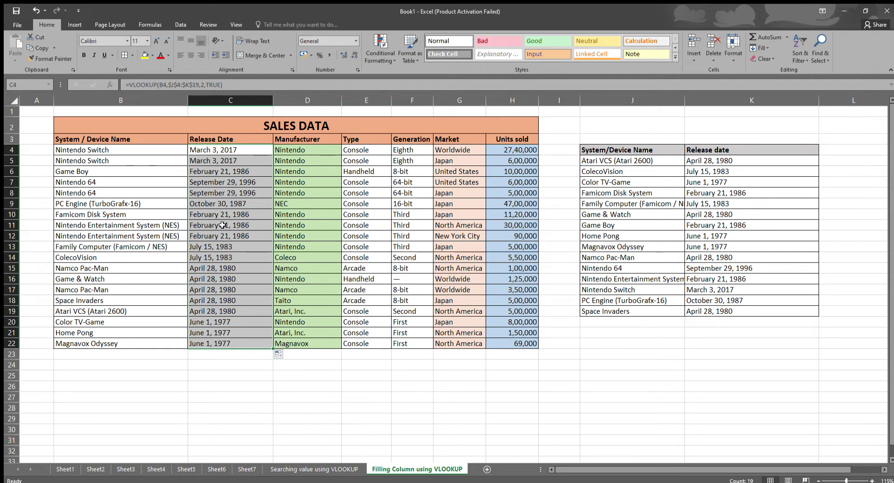
Step: Check the lookup cell and table array in the copied VLOOKUP formulas in C9, C16 and C20
left_click(223, 207)
double_click(226, 204)
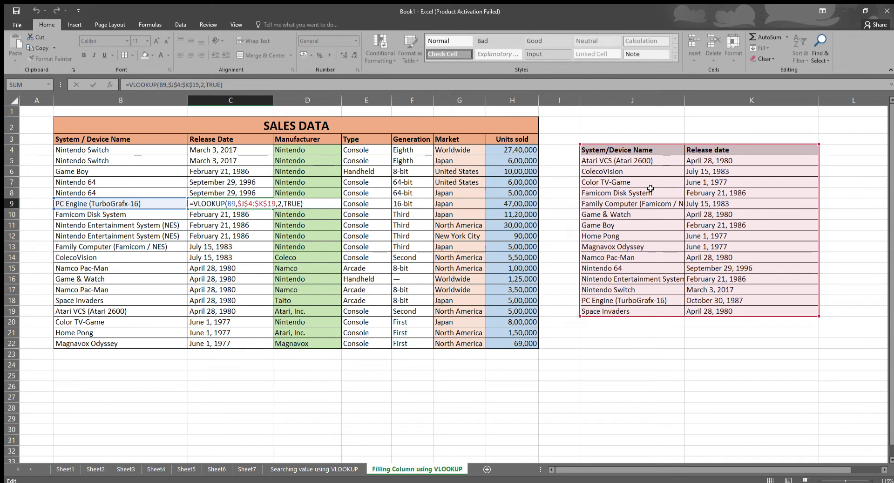
key("Escape")
left_click(217, 279)
double_click(217, 279)
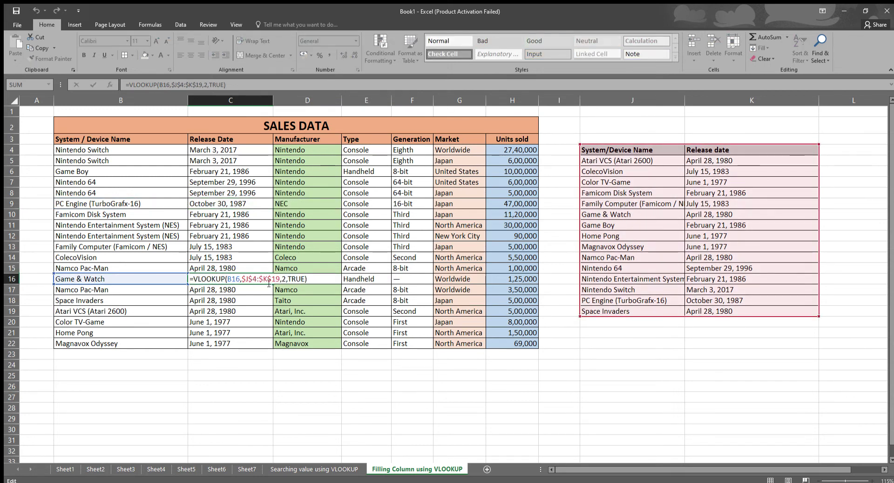
key("Escape")
double_click(265, 322)
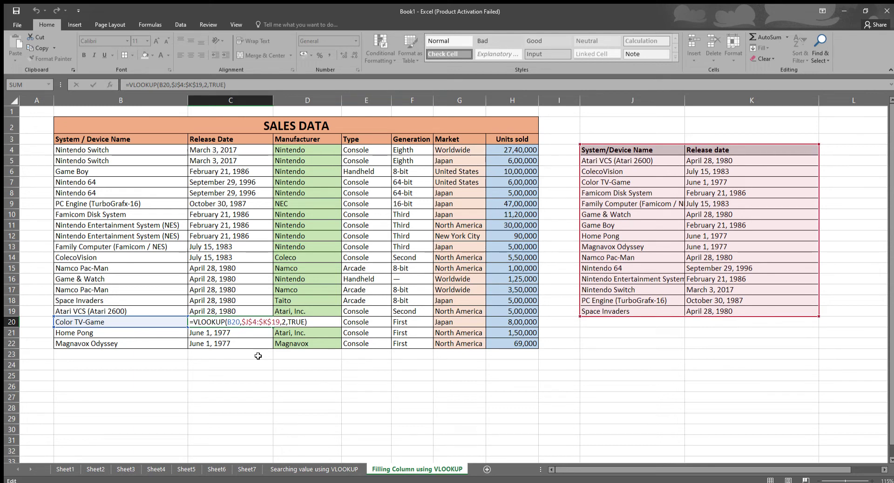
key("ctrl+Return")
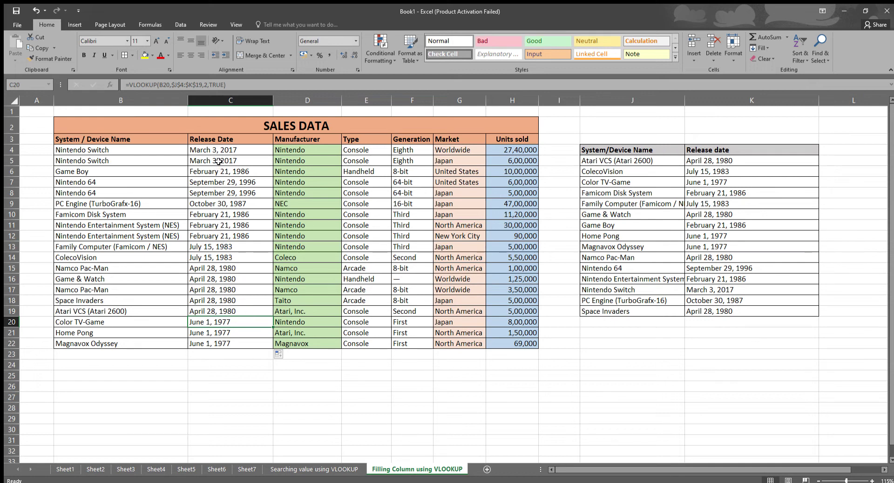
Step: Compare Game Boy's filled release date in row 6 with its entry in the lookup table
left_click_drag(217, 160, 215, 285)
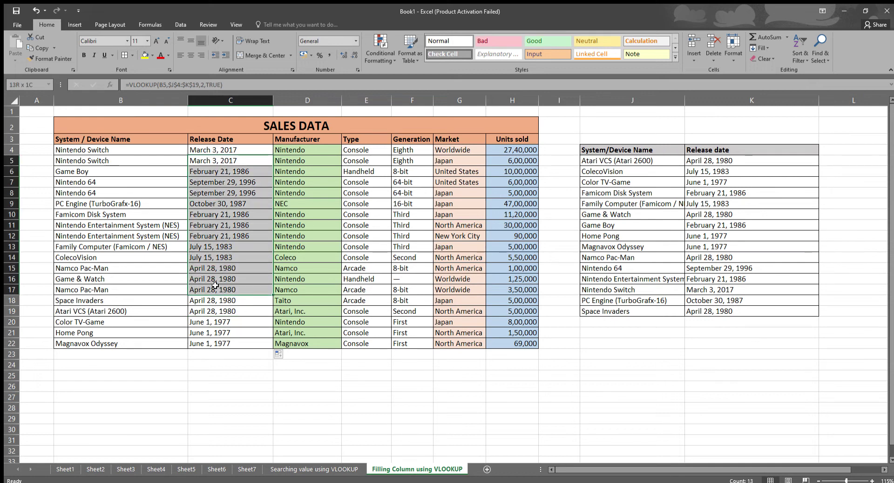
left_click(90, 173)
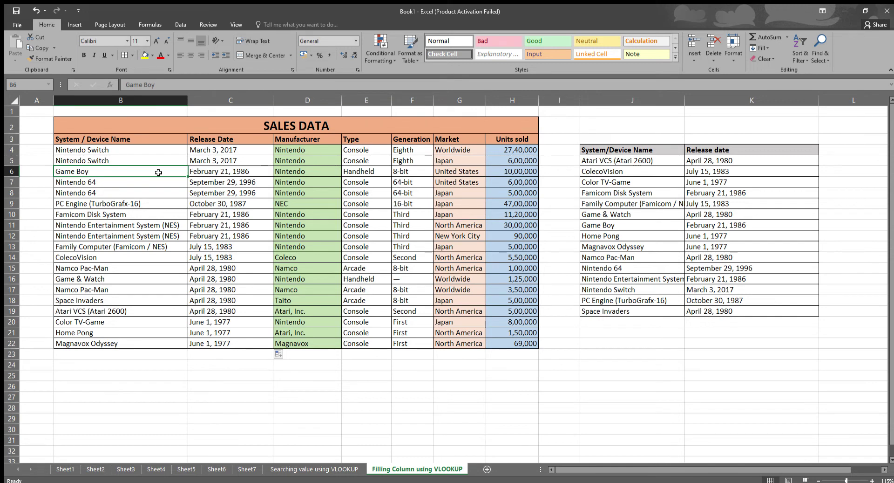
left_click(615, 227)
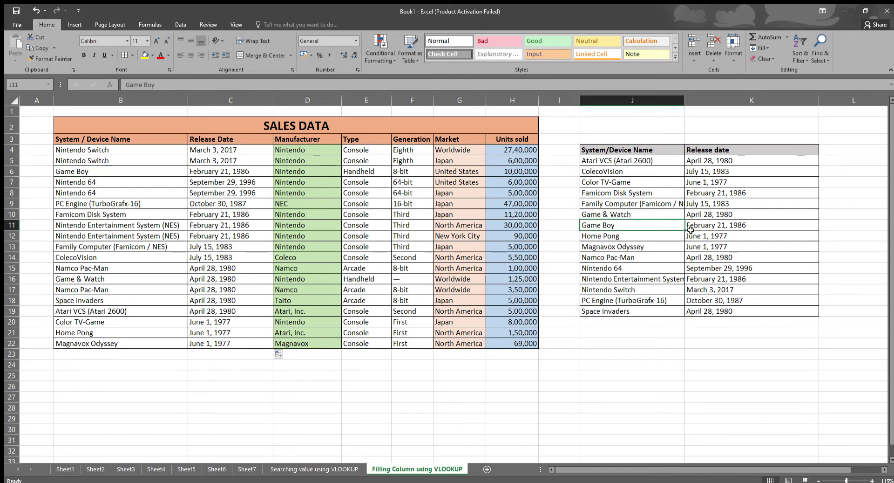
left_click(694, 228)
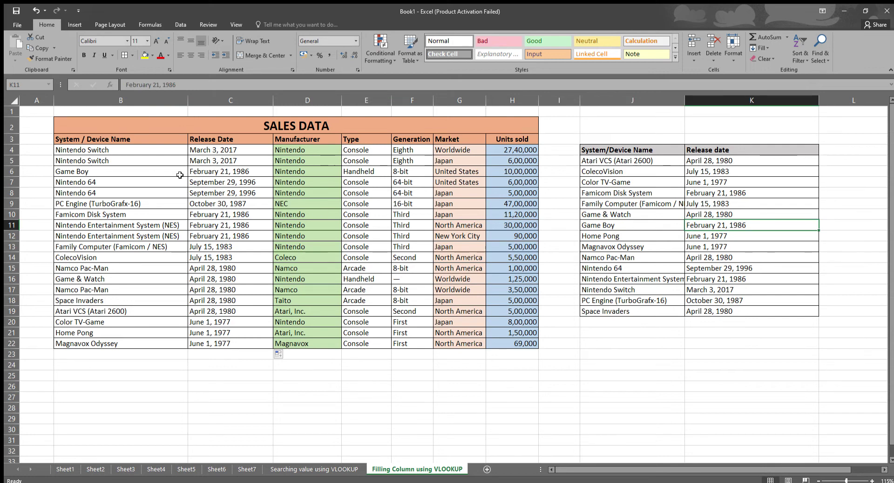
left_click(230, 172)
left_click_drag(230, 172, 107, 173)
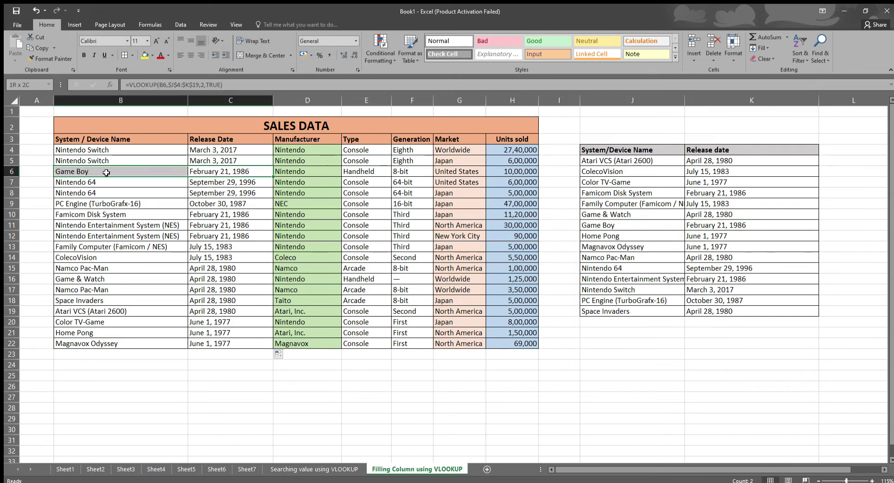
Step: Compare the filled release dates of PC Engine (TurboGrafx-16) and Game & Watch with their lookup table entries
left_click(117, 205)
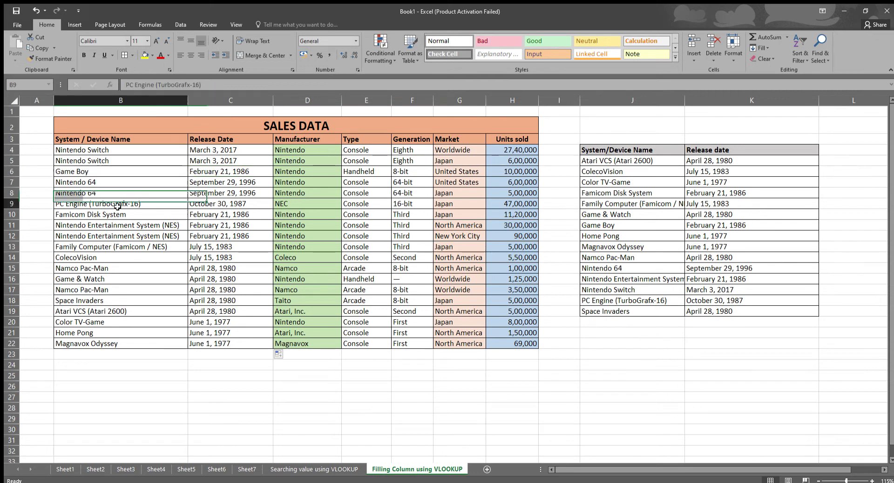
left_click_drag(118, 205, 200, 204)
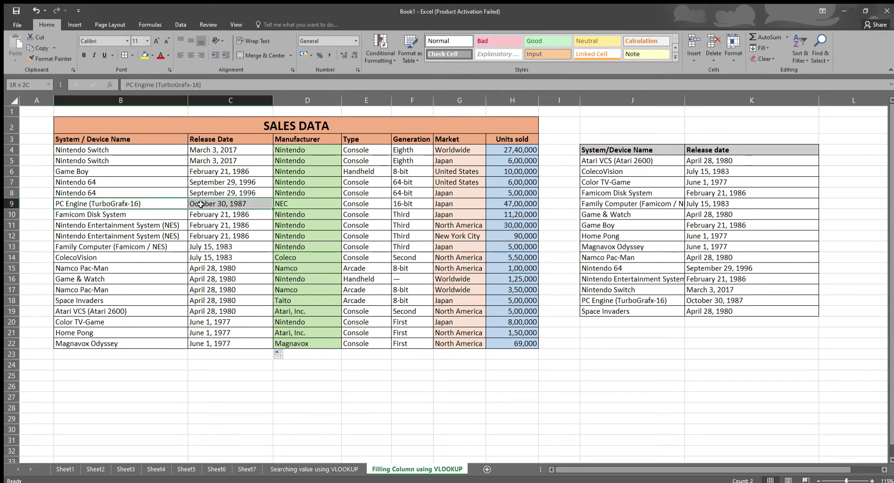
left_click(624, 301)
left_click_drag(624, 301, 693, 299)
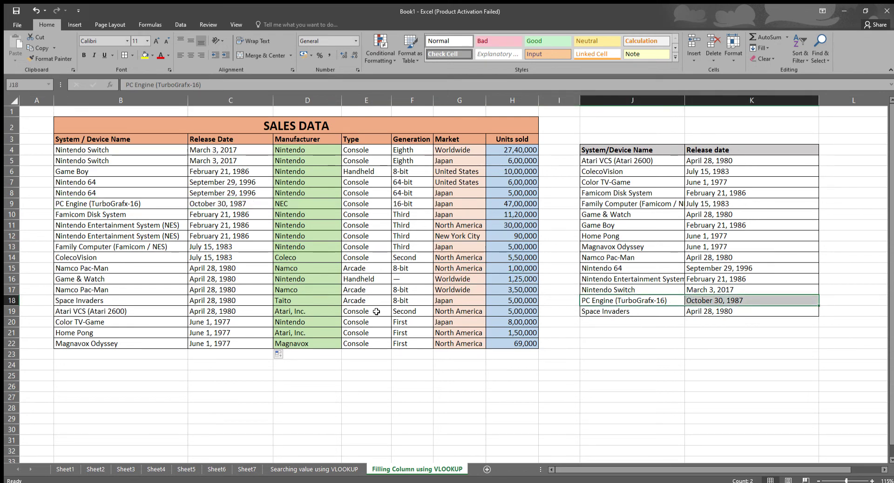
left_click(120, 280)
left_click_drag(121, 279, 193, 277)
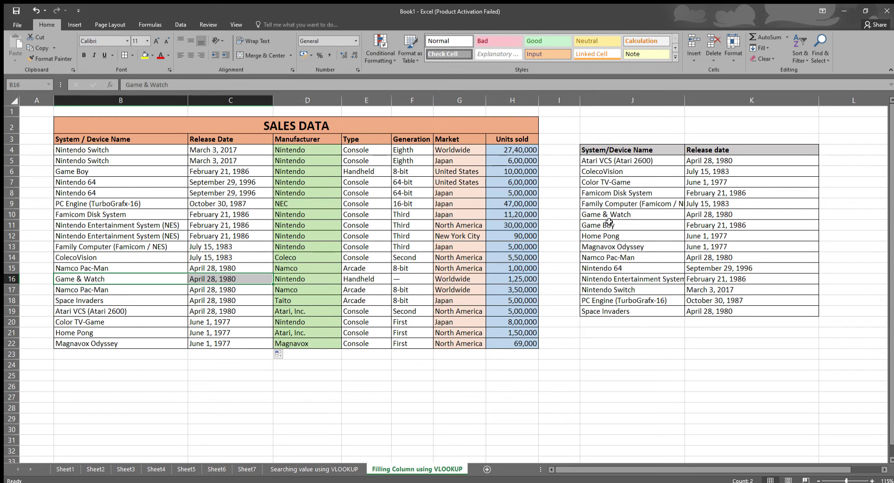
left_click_drag(609, 215, 687, 217)
Step: Compare the Namco Pac-Man release dates in rows 15 and 17 with the device's lookup table entry
left_click_drag(236, 267, 236, 312)
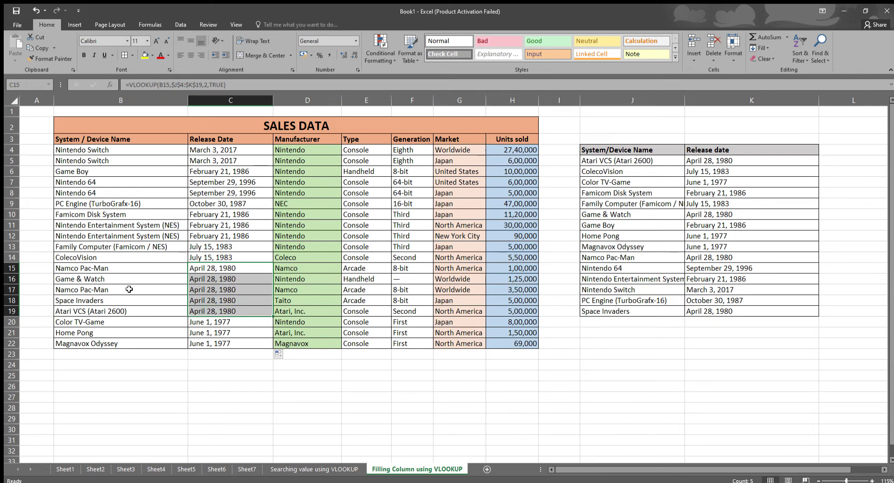
left_click(120, 279)
left_click(136, 268)
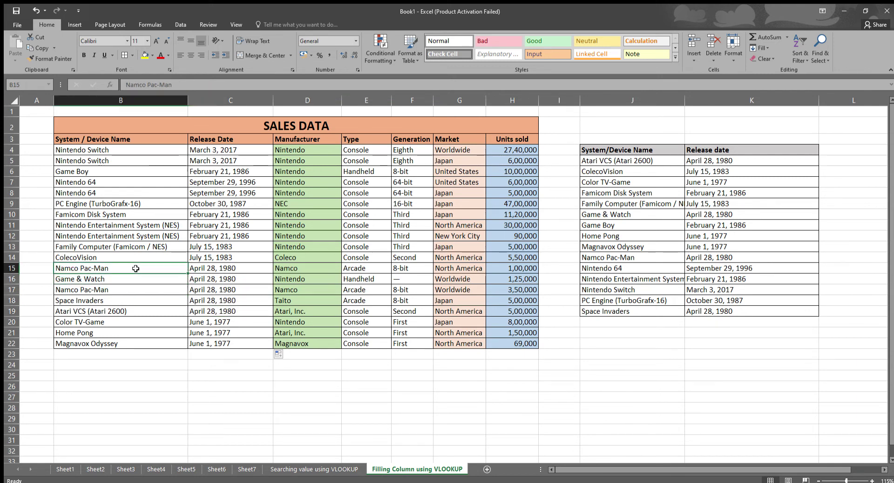
left_click_drag(136, 268, 251, 268)
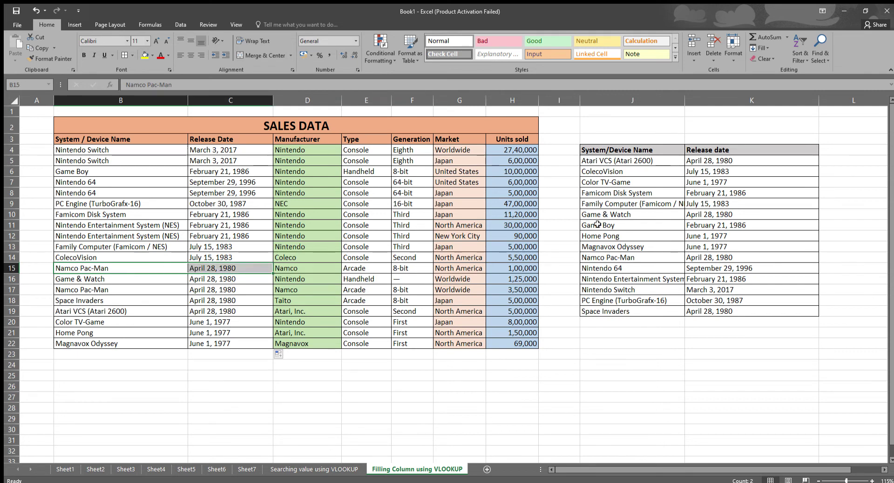
left_click_drag(613, 259, 693, 258)
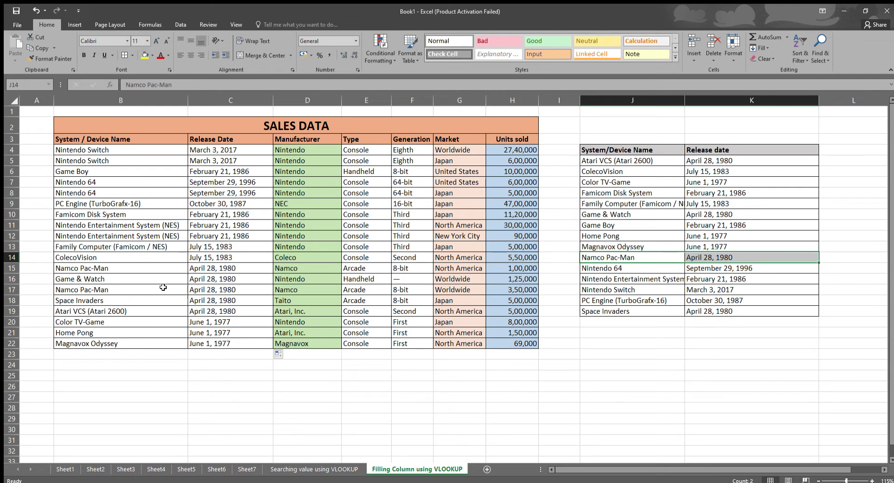
left_click_drag(137, 290, 206, 292)
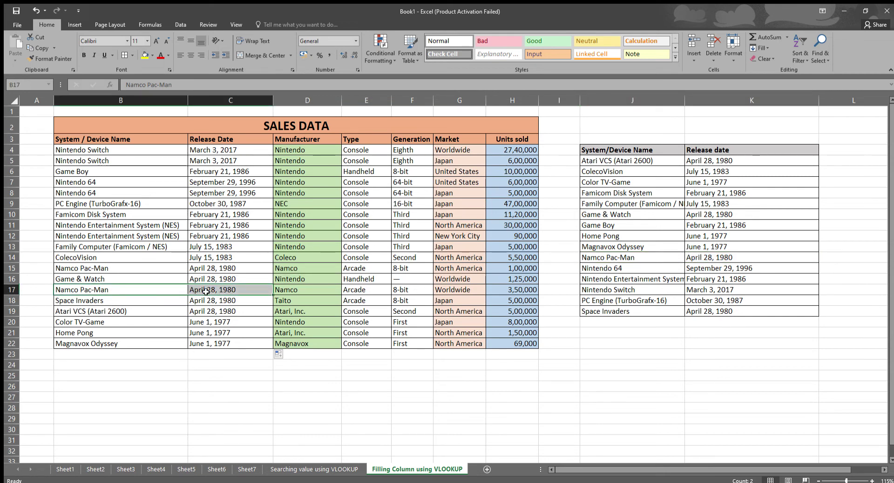
Step: Compare Space Invaders' release date in row 18 with its lookup table entry and review the filled Release Date column
left_click_drag(152, 302, 196, 301)
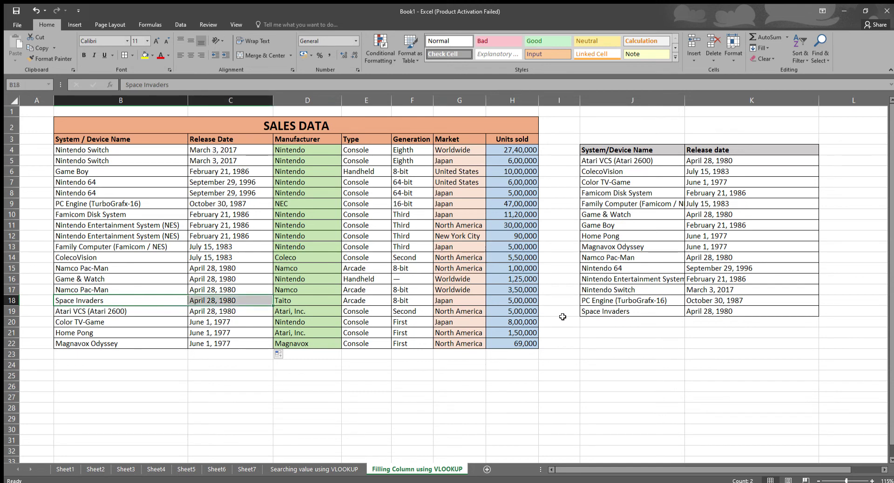
left_click(622, 310)
left_click_drag(669, 312, 713, 311)
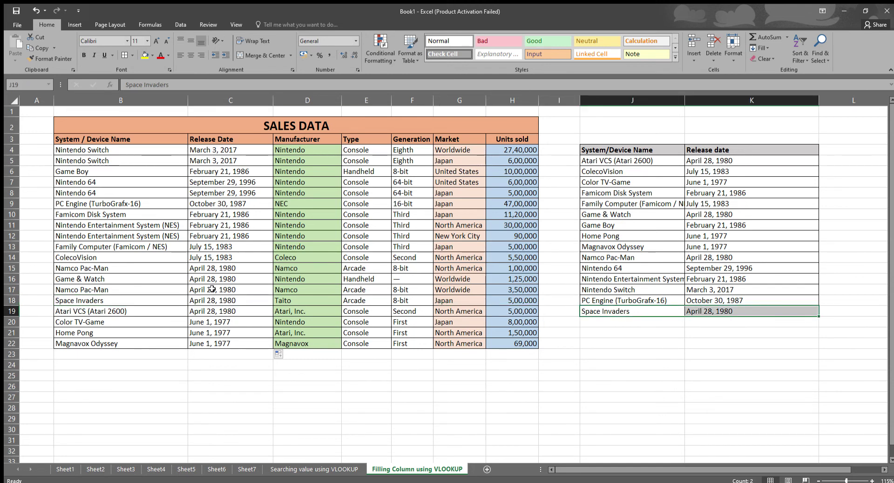
left_click_drag(217, 160, 214, 323)
left_click(230, 371)
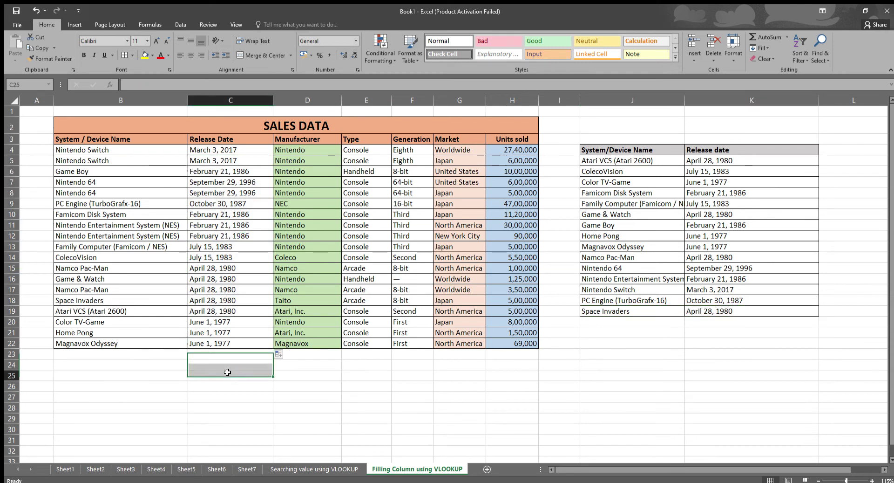